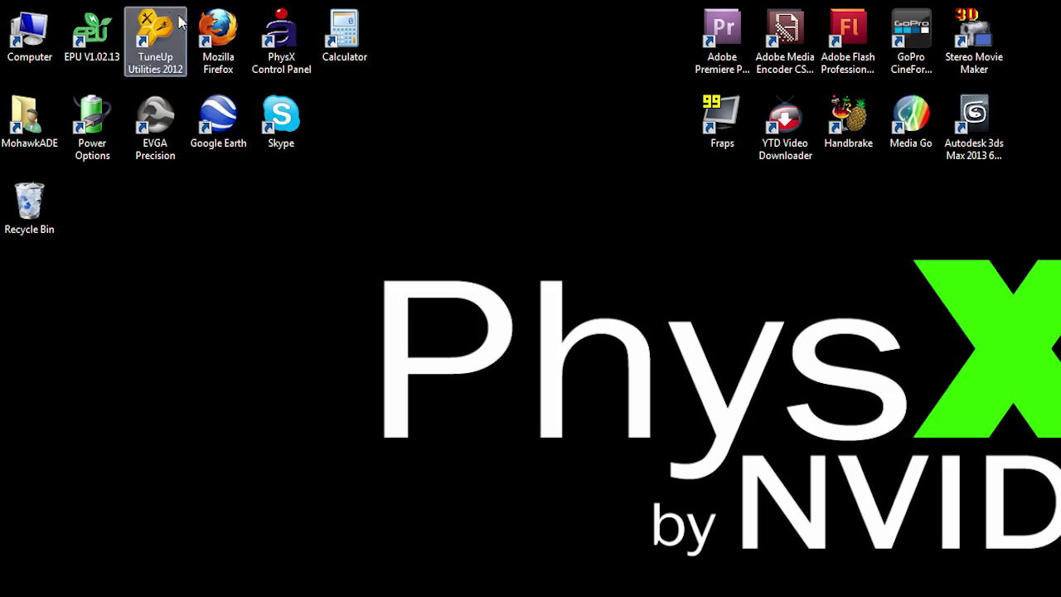
# Step: Open the PhysX Control Panel from the desktop to view the driver version information, and close it
pyautogui.click(289, 43)
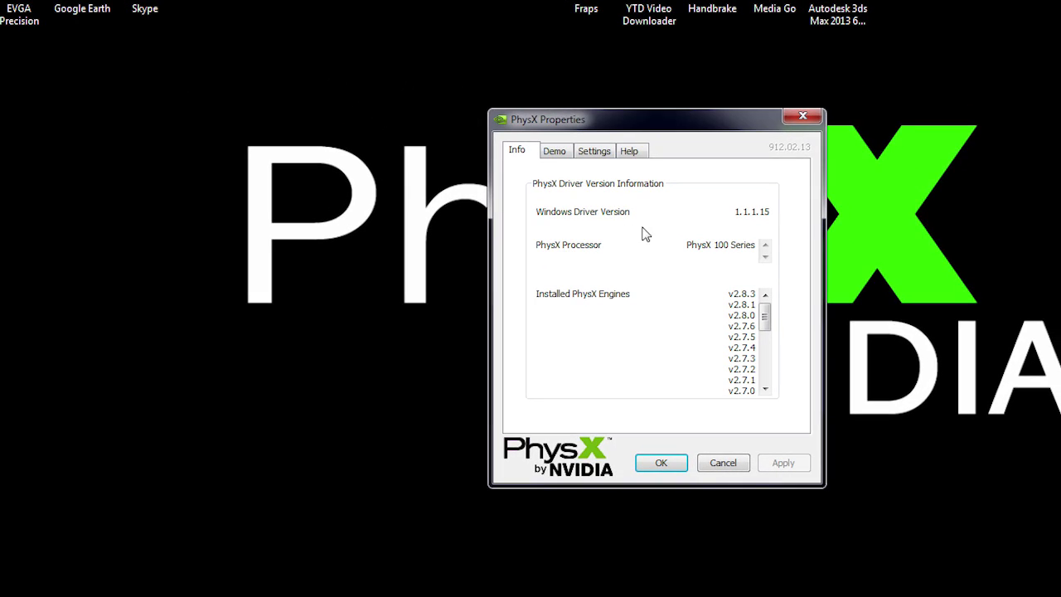
pyautogui.click(803, 117)
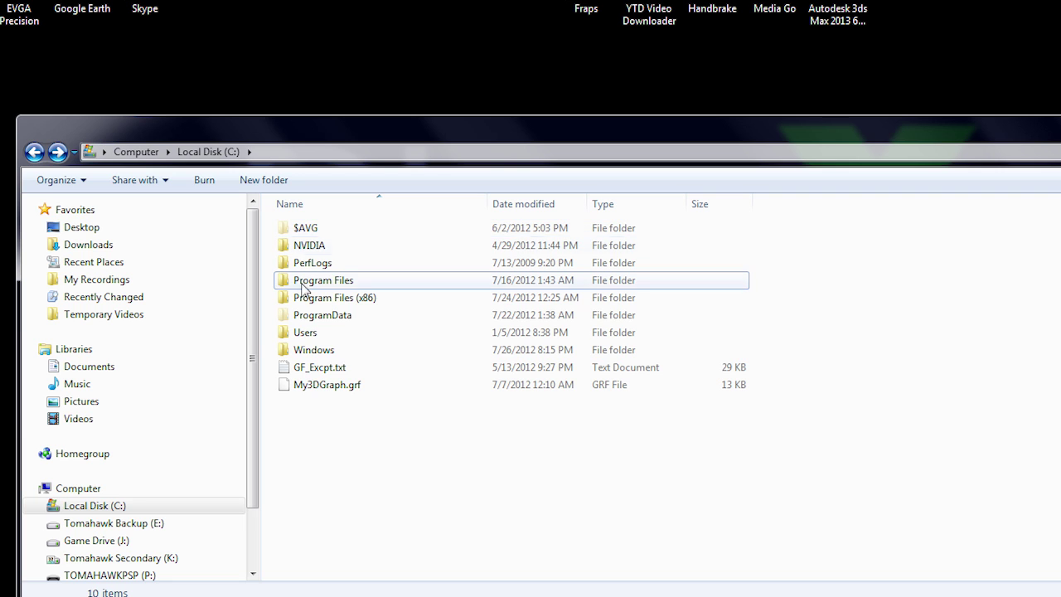
# Step: Browse to C:\Windows\System32 and select the PhysXCplUI.exe application
pyautogui.doubleClick(319, 347)
pyautogui.scroll(-16, 329, 350)
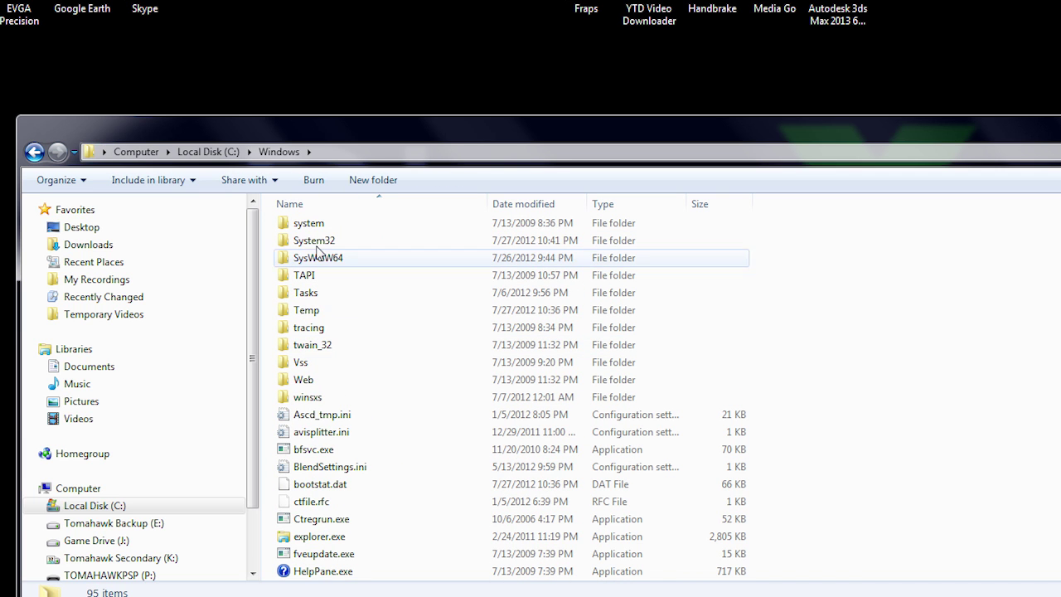
pyautogui.doubleClick(314, 240)
pyautogui.scroll(-20, 331, 293)
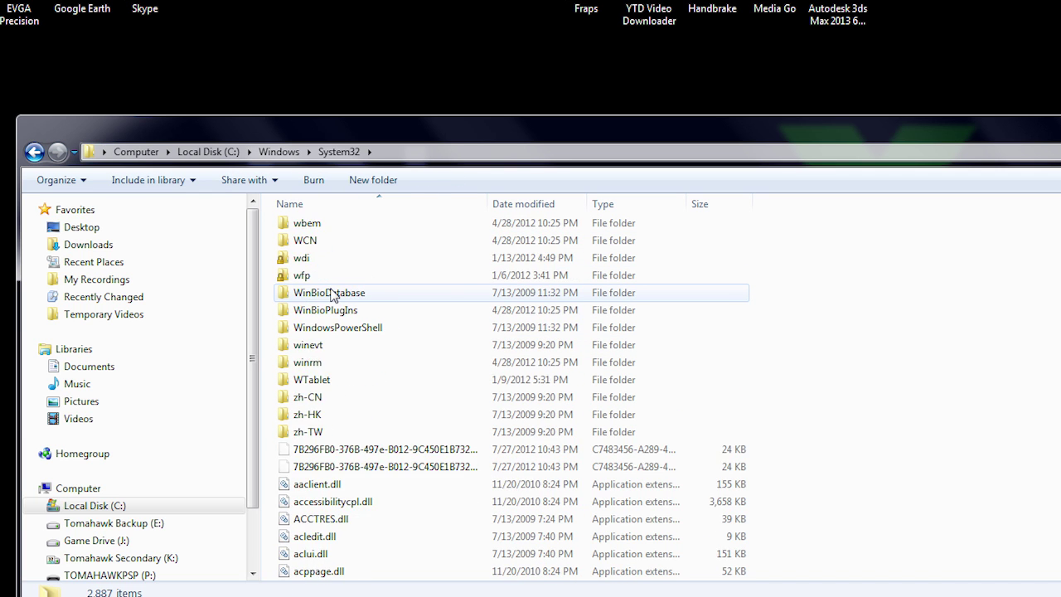
pyautogui.scroll(-7, 332, 294)
pyautogui.click(334, 370)
pyautogui.press('p')
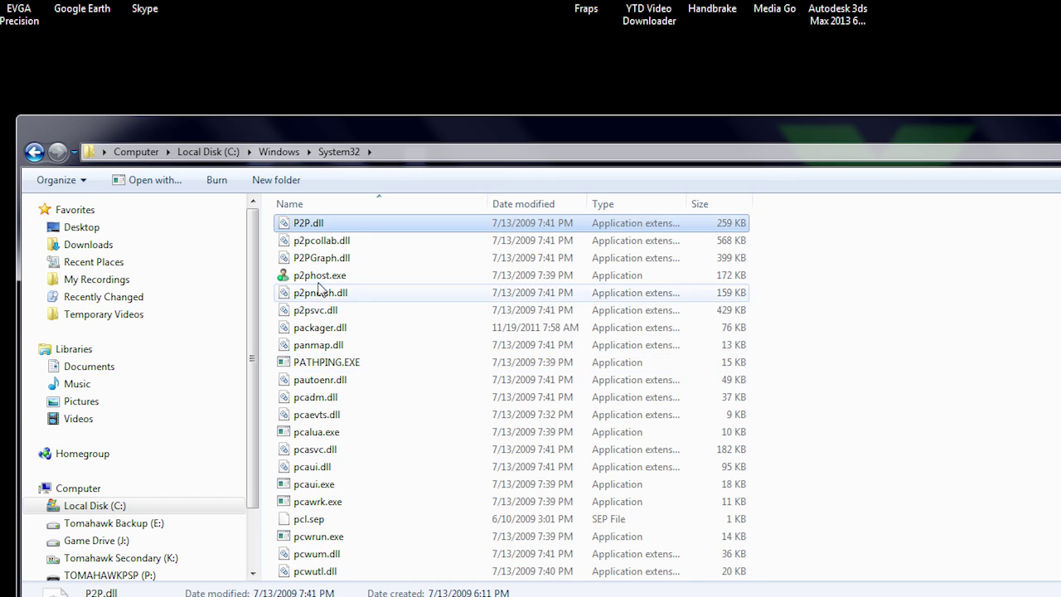
pyautogui.scroll(-20, 320, 286)
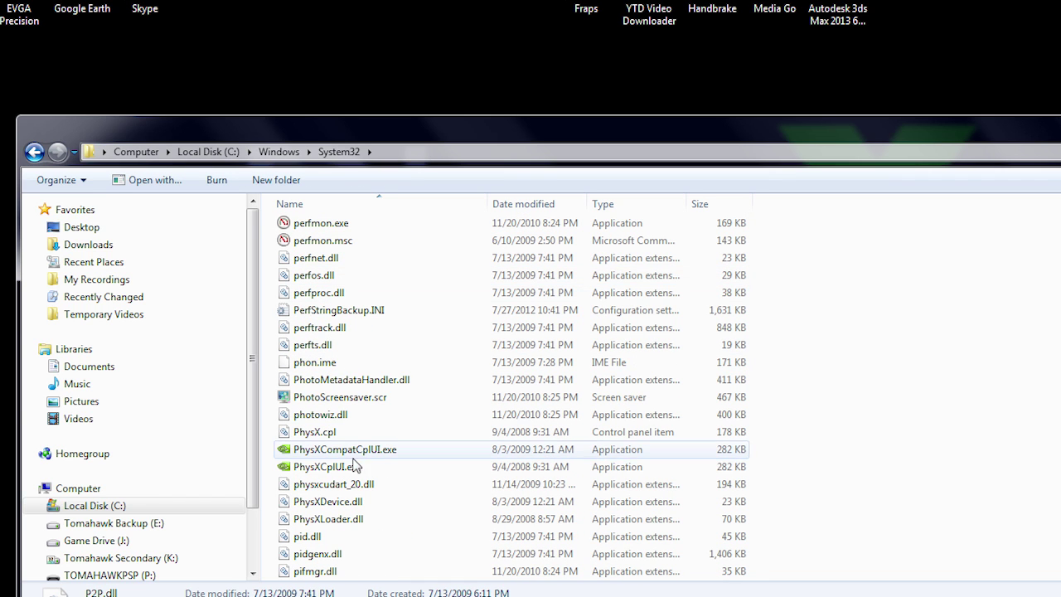
pyautogui.click(349, 468)
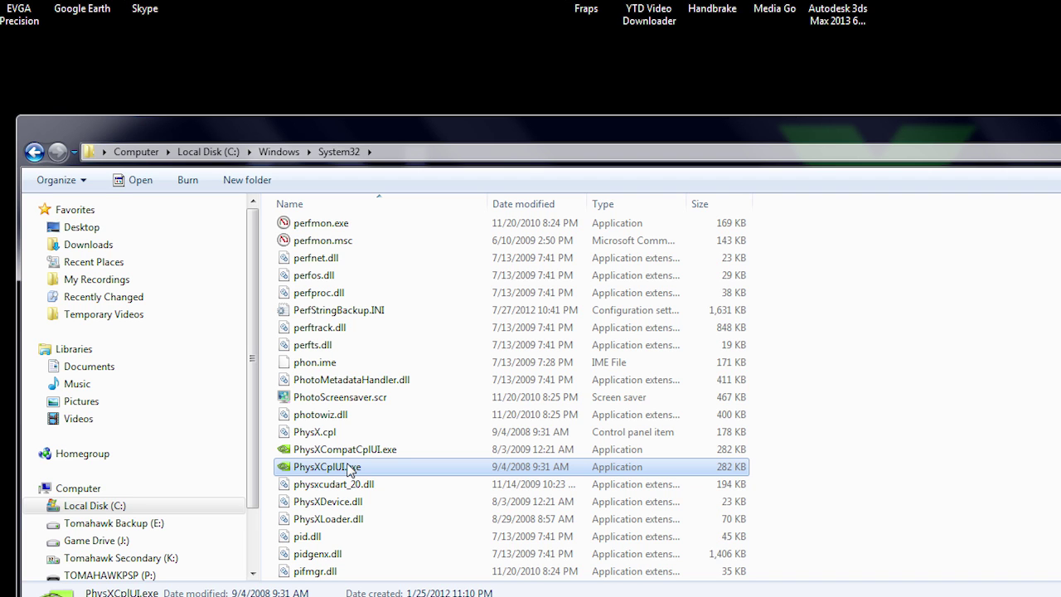
# Step: Locate PhysXCplUI.exe in C:\Windows\SysWOW64 and open the PhysX Control Panel from the desktop
pyautogui.click(278, 152)
pyautogui.scroll(-1, 339, 528)
pyautogui.doubleClick(338, 539)
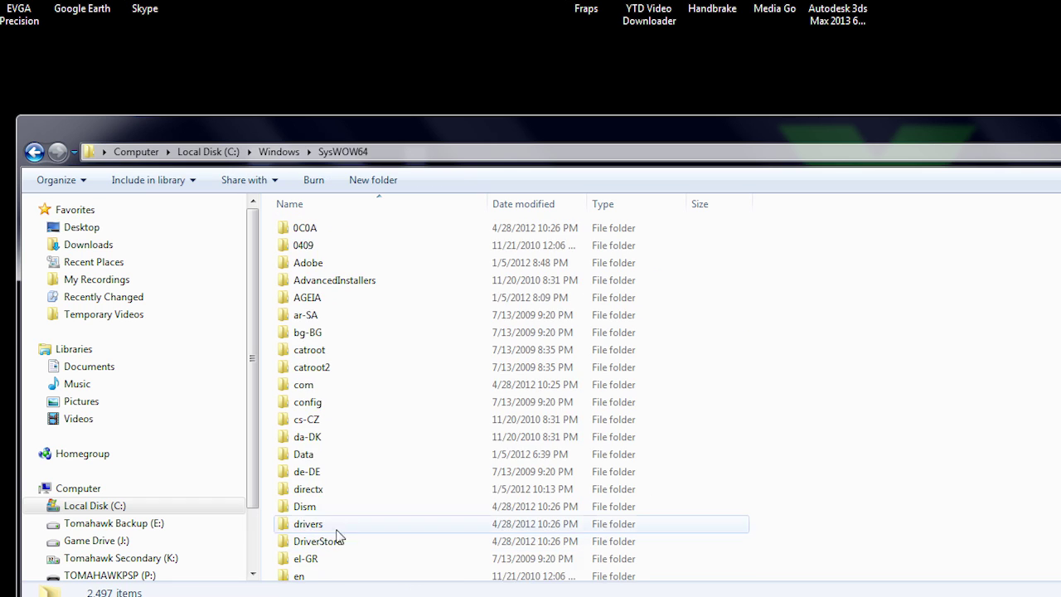
pyautogui.scroll(-20, 337, 537)
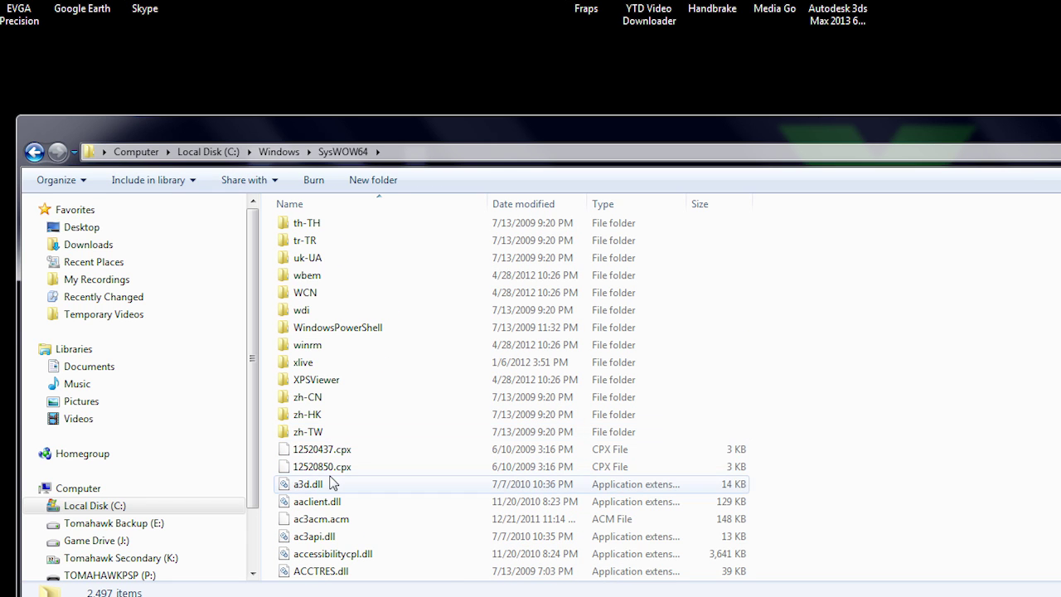
pyautogui.click(331, 484)
pyautogui.press('p')
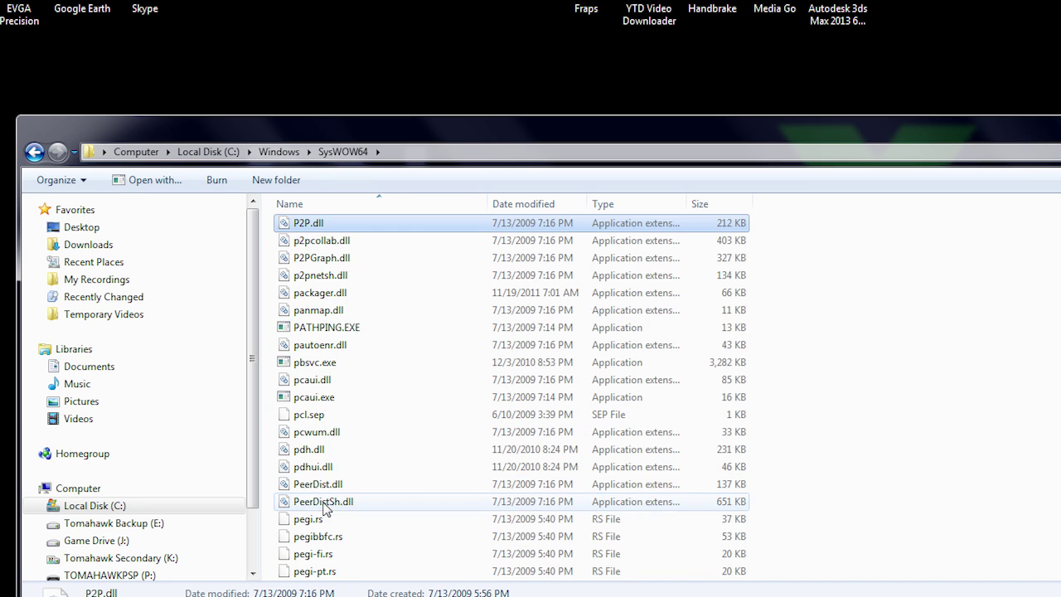
pyautogui.scroll(-15, 333, 308)
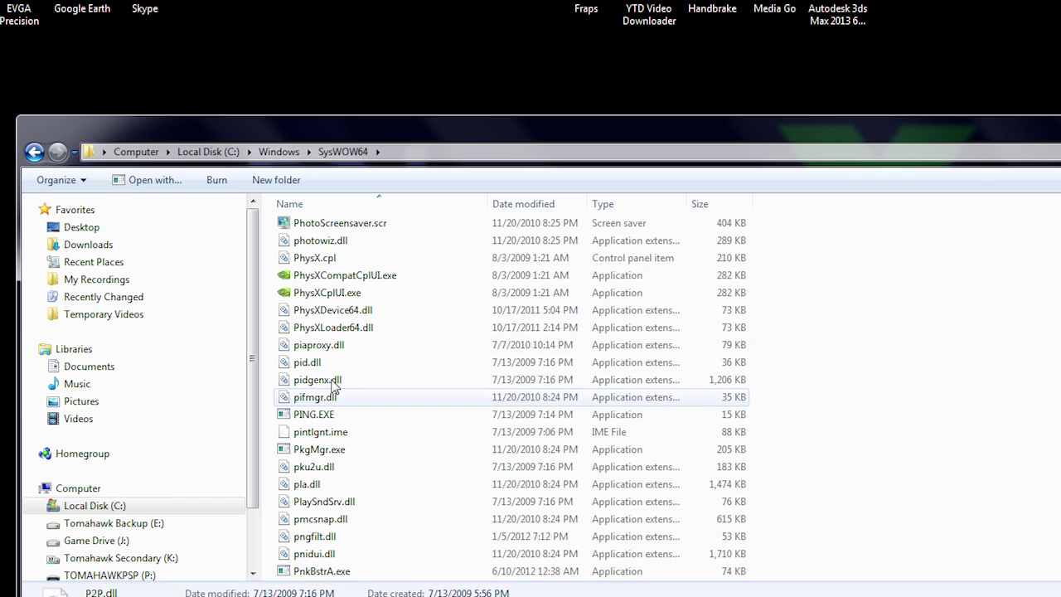
pyautogui.click(328, 292)
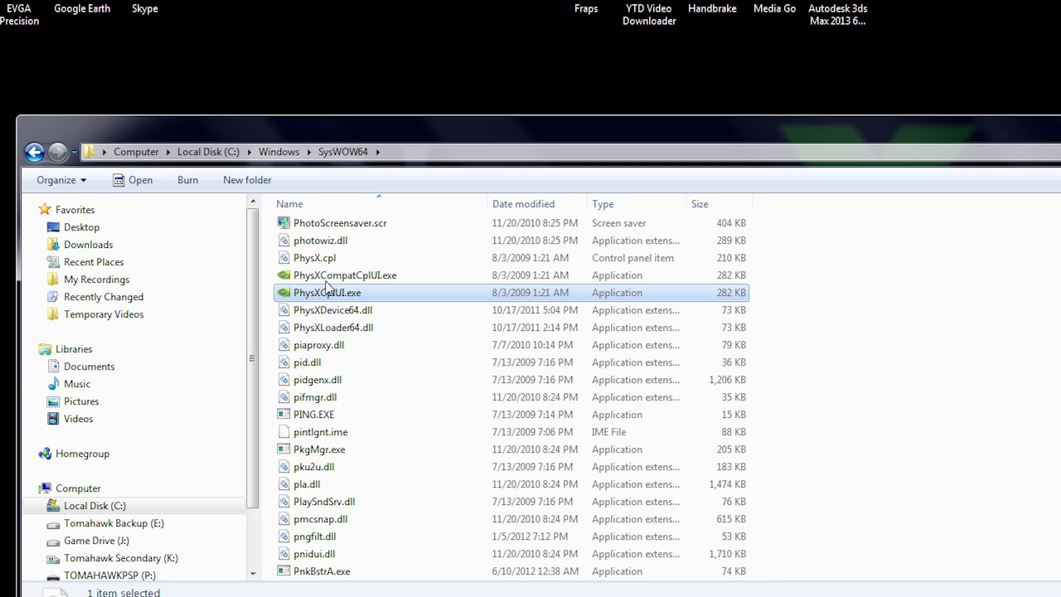
pyautogui.click(328, 292)
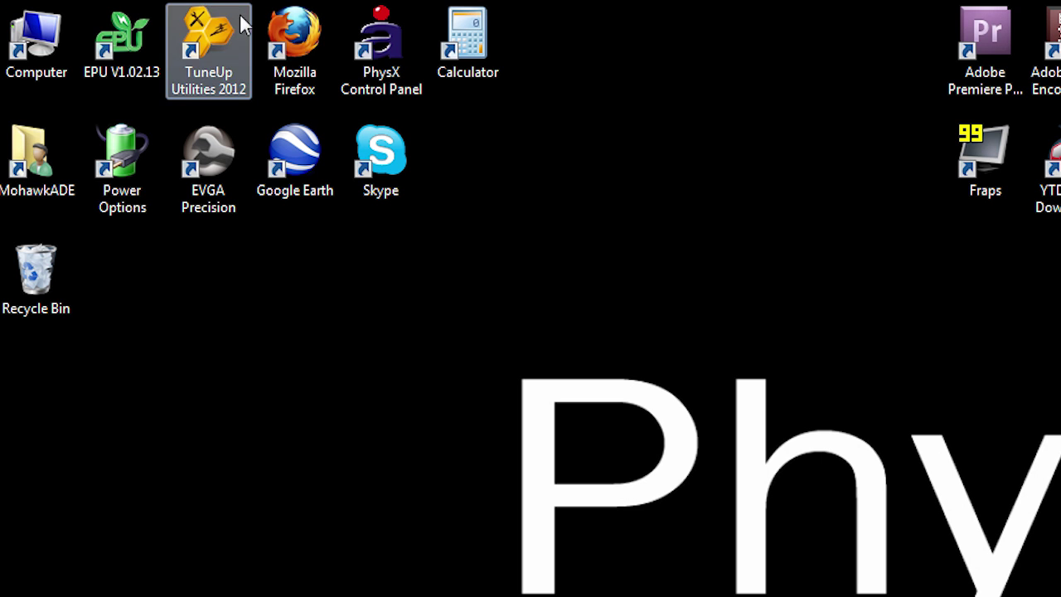
pyautogui.click(390, 41)
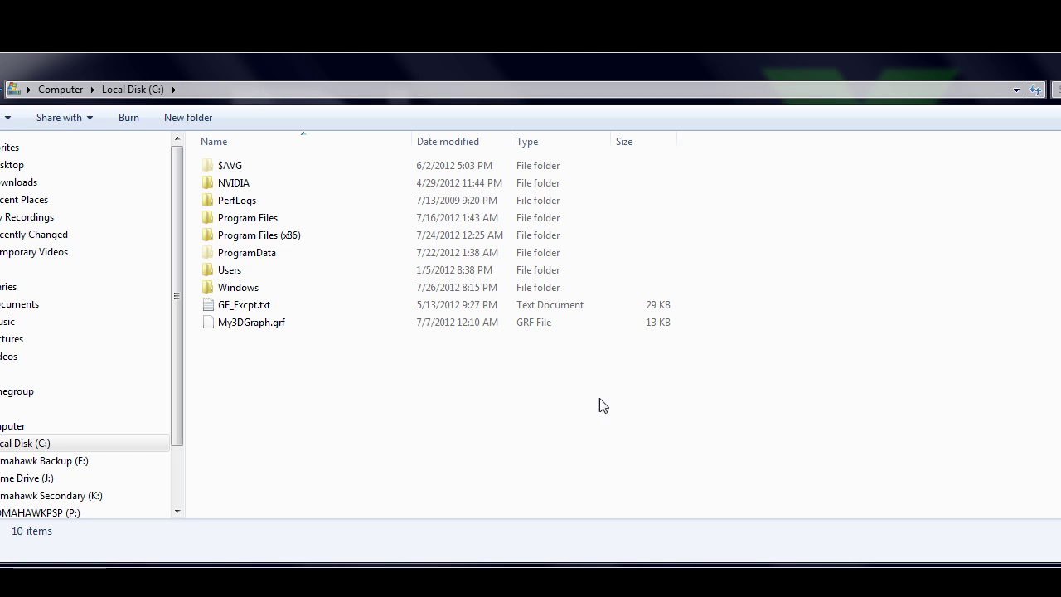
# Step: Browse to the folder C:\Program Files (x86)\NVIDIA Corporation\PhysX\Engine\bin
pyautogui.doubleClick(299, 235)
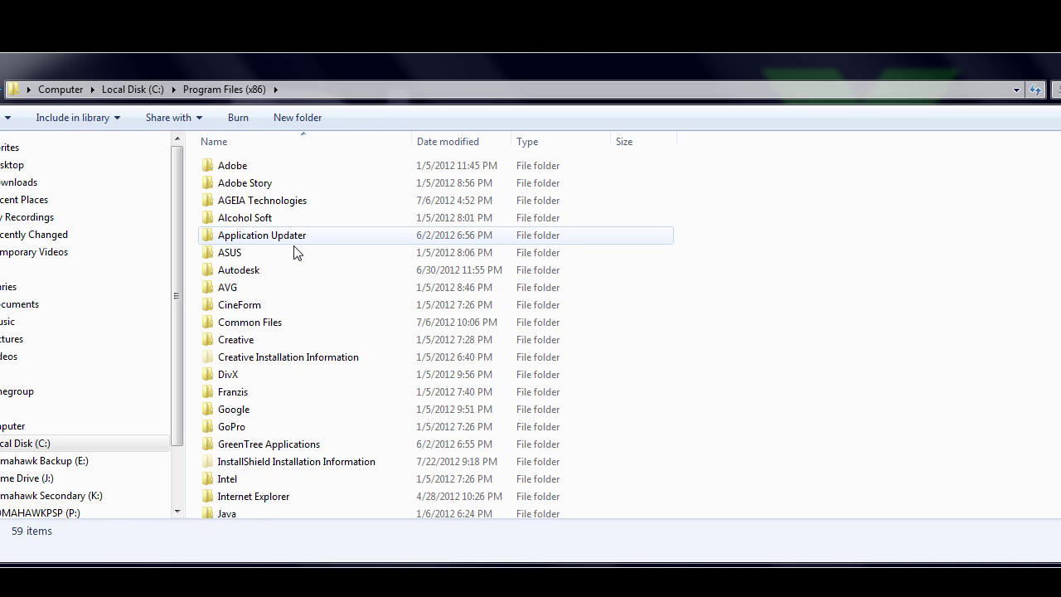
pyautogui.press('n')
pyautogui.doubleClick(237, 178)
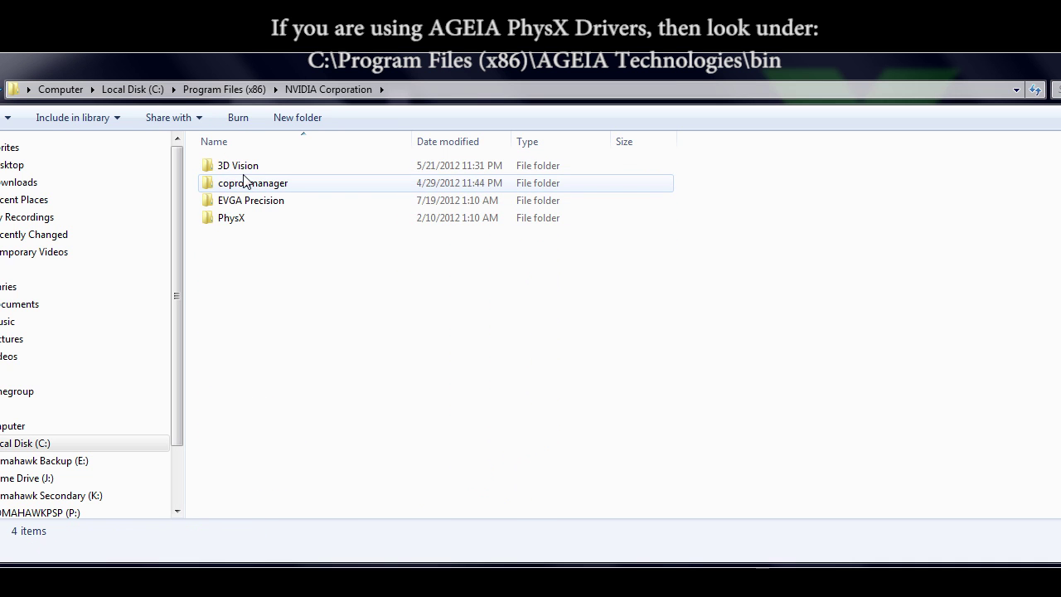
pyautogui.doubleClick(240, 217)
pyautogui.doubleClick(235, 184)
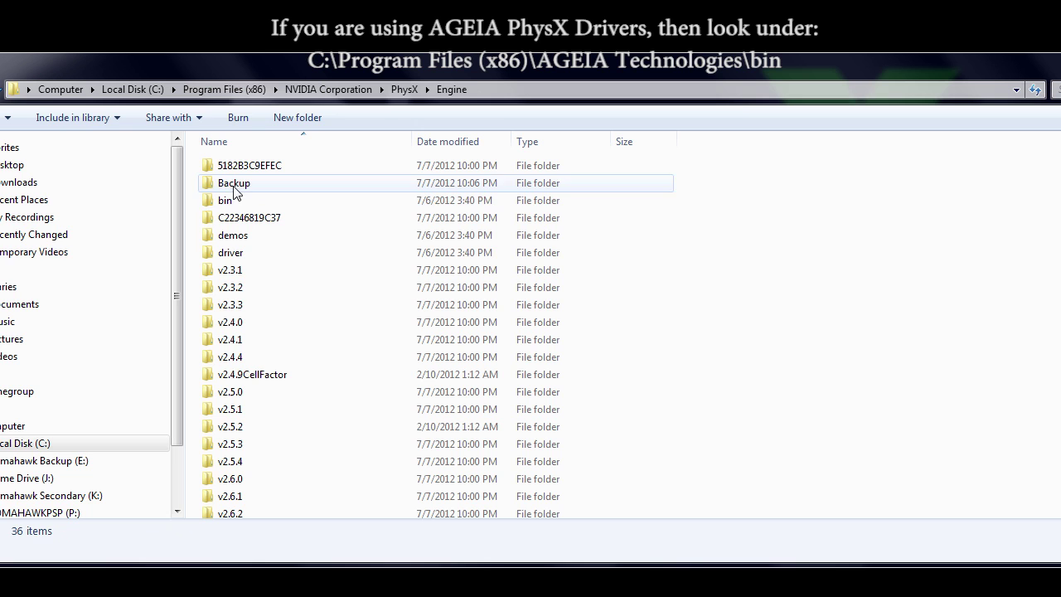
pyautogui.doubleClick(233, 203)
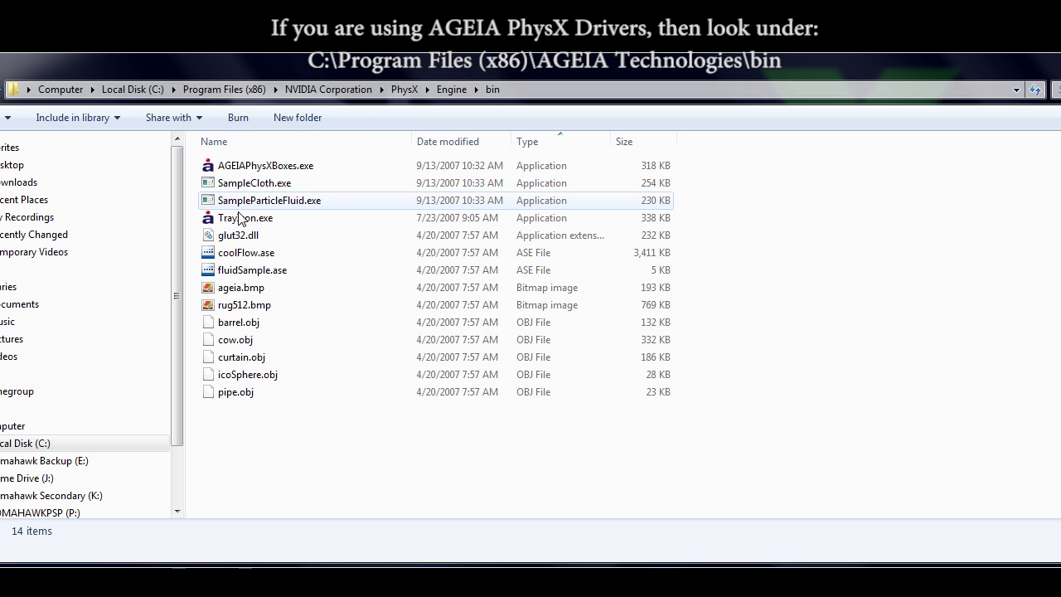
# Step: Select the three demo applications AGEIAPhysXBoxes.exe, SampleCloth.exe and SampleParticleFluid.exe together
pyautogui.click(273, 169)
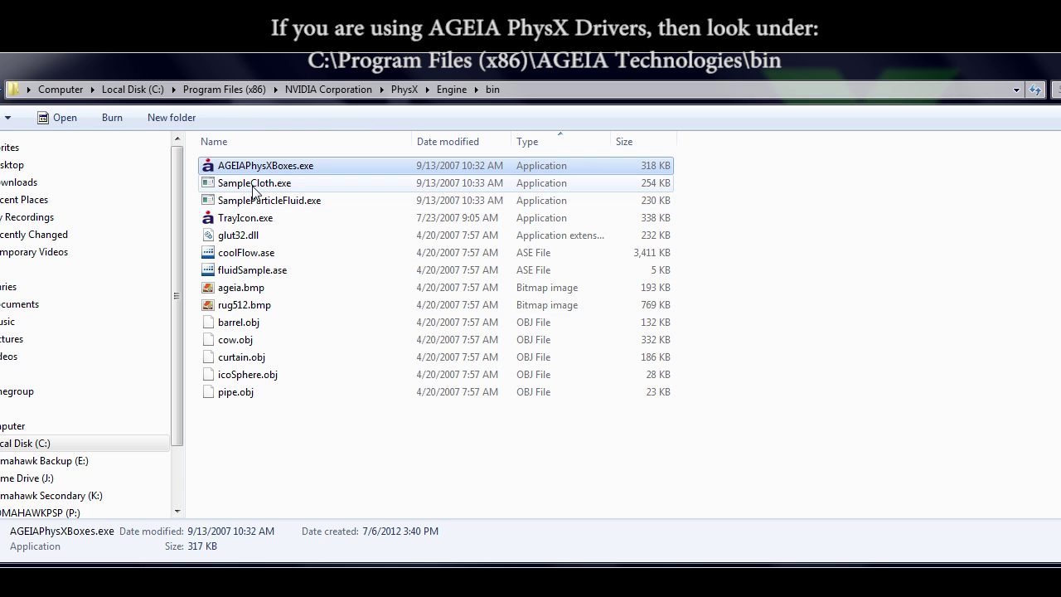
pyautogui.keyDown('ctrl'); pyautogui.click(255, 186); pyautogui.keyUp('ctrl')
pyautogui.keyDown('ctrl'); pyautogui.click(272, 203); pyautogui.keyUp('ctrl')
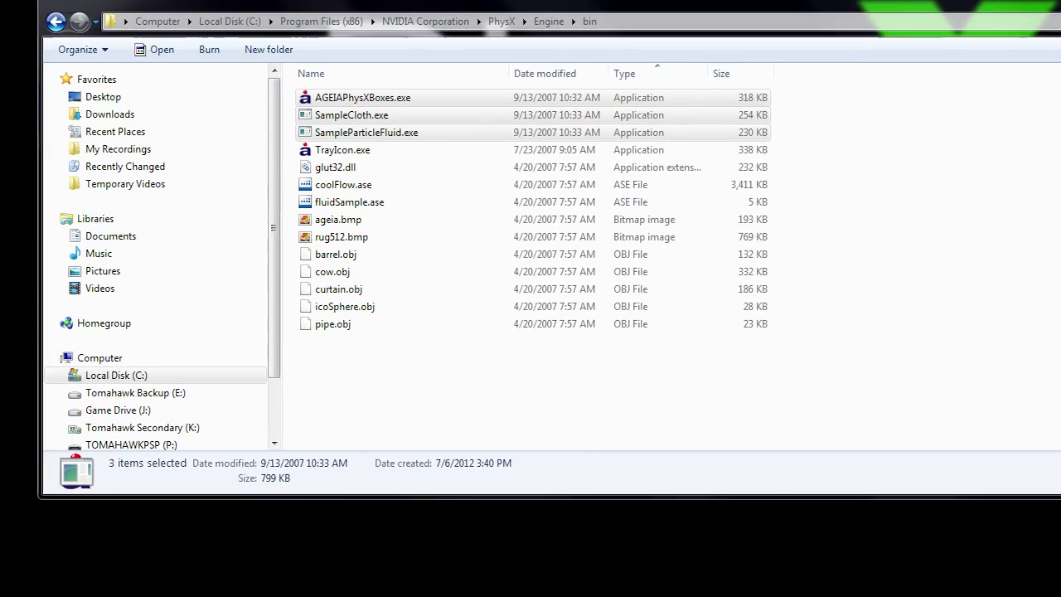
# Step: Launch the Registry Editor by running regedit
pyautogui.click(24, 577)
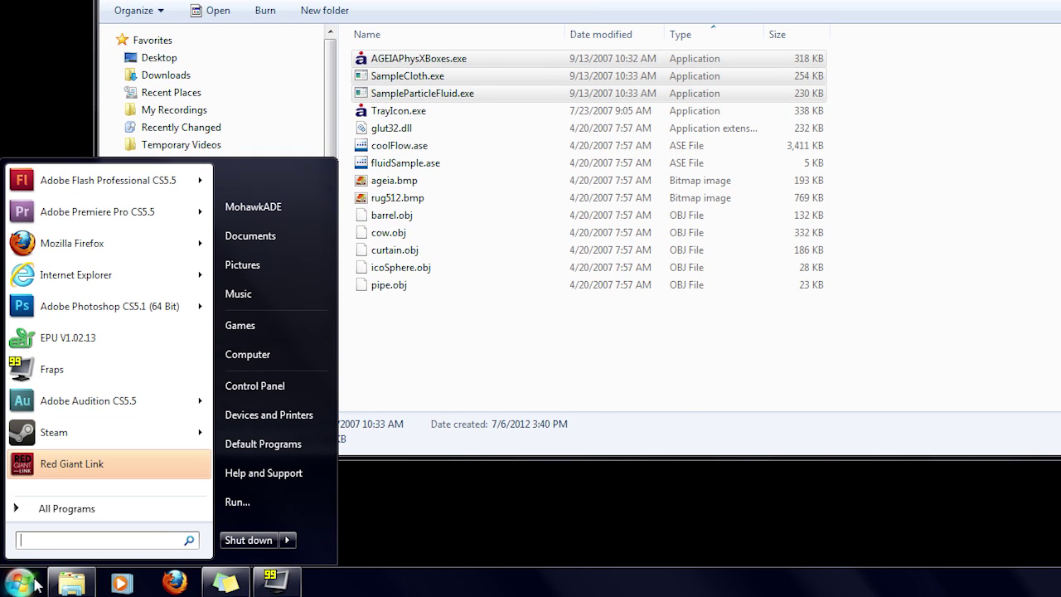
pyautogui.click(250, 500)
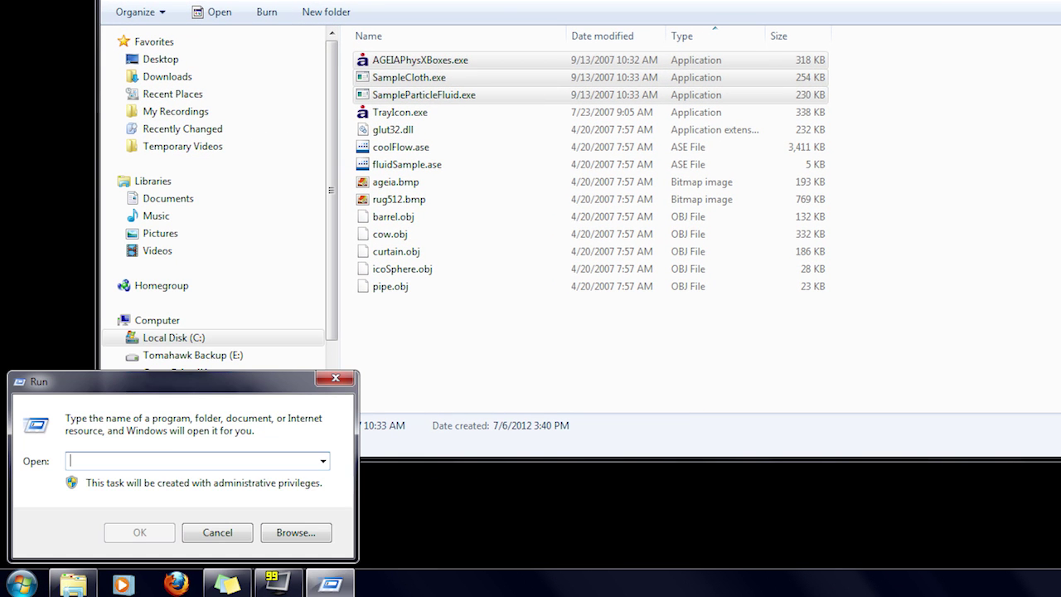
pyautogui.write('regedit')
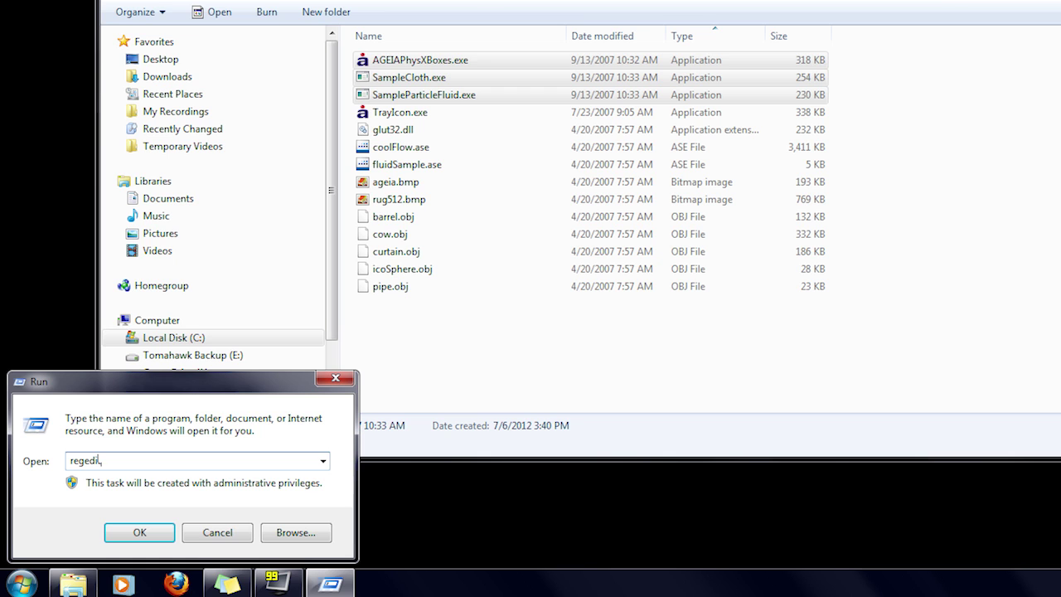
pyautogui.click(138, 535)
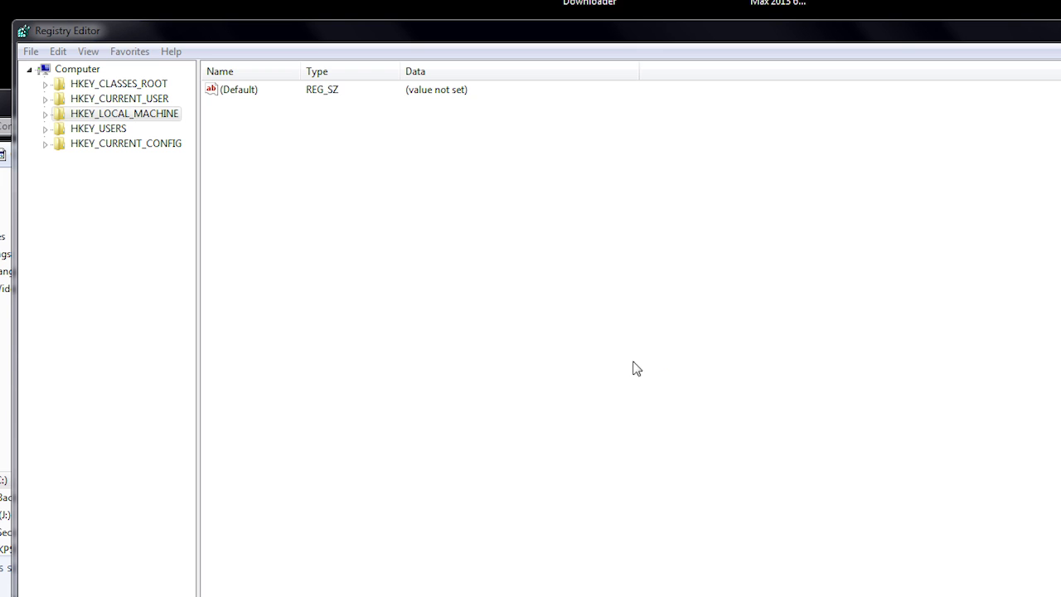
# Step: Open the registry key HKEY_LOCAL_MACHINE\SOFTWARE\Wow6432Node\AGEIA Technologies\PhysX Demos
pyautogui.click(45, 114)
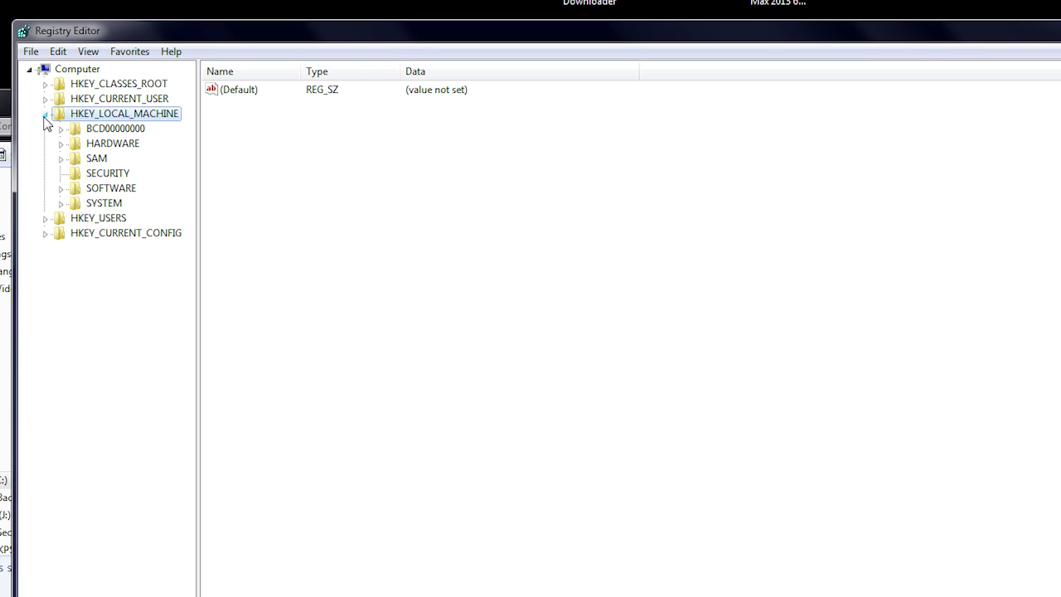
pyautogui.click(61, 189)
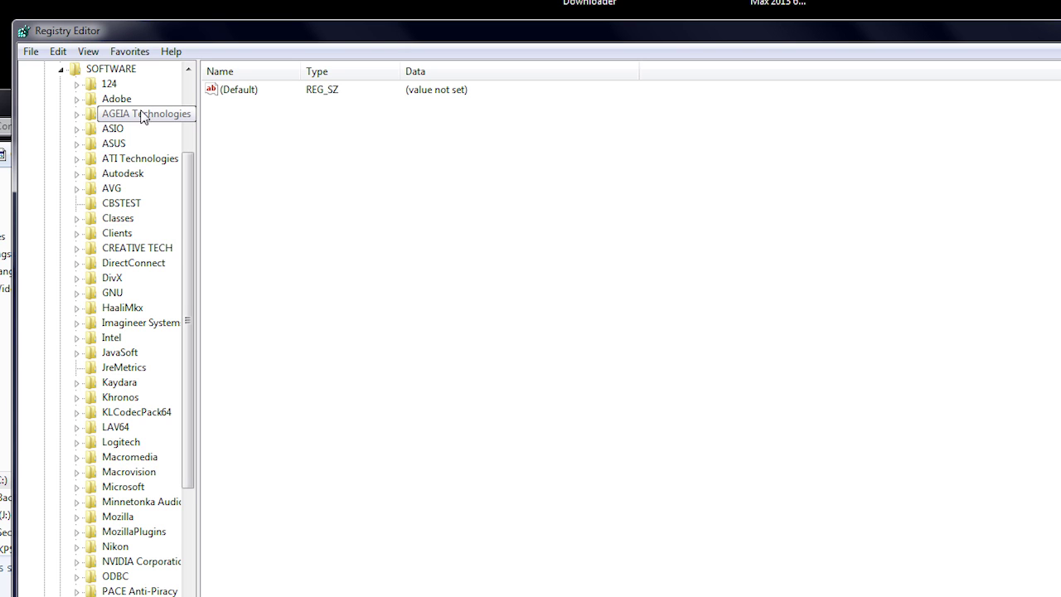
pyautogui.scroll(-1, 71, 128)
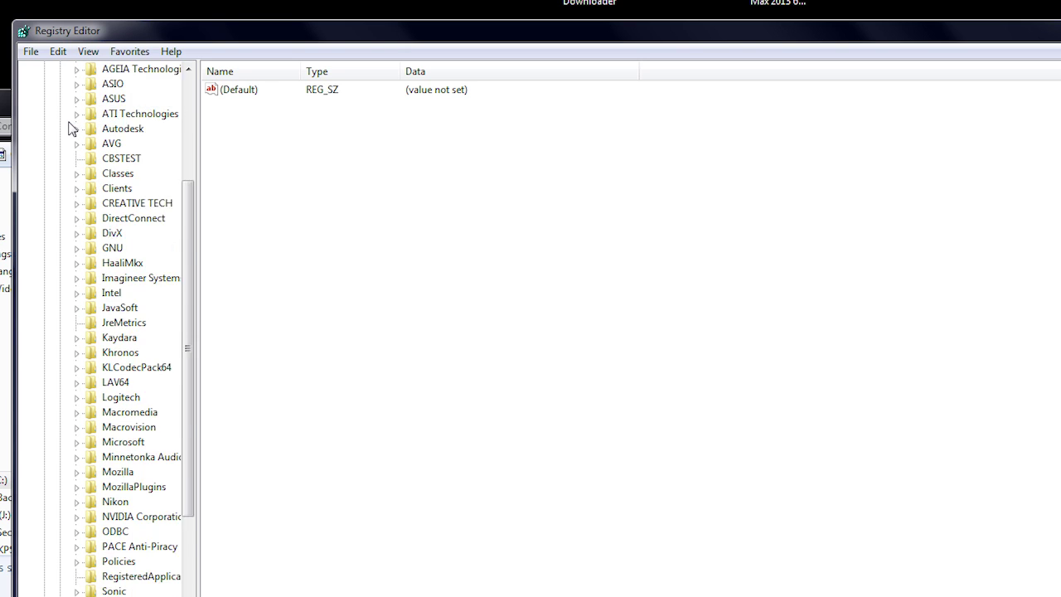
pyautogui.scroll(-3, 72, 128)
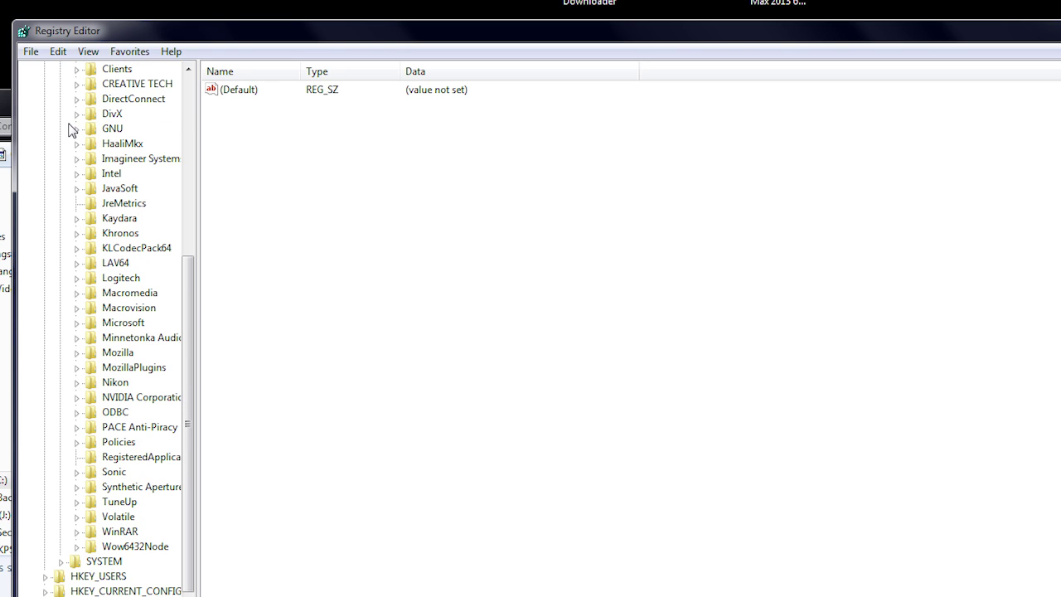
pyautogui.click(76, 547)
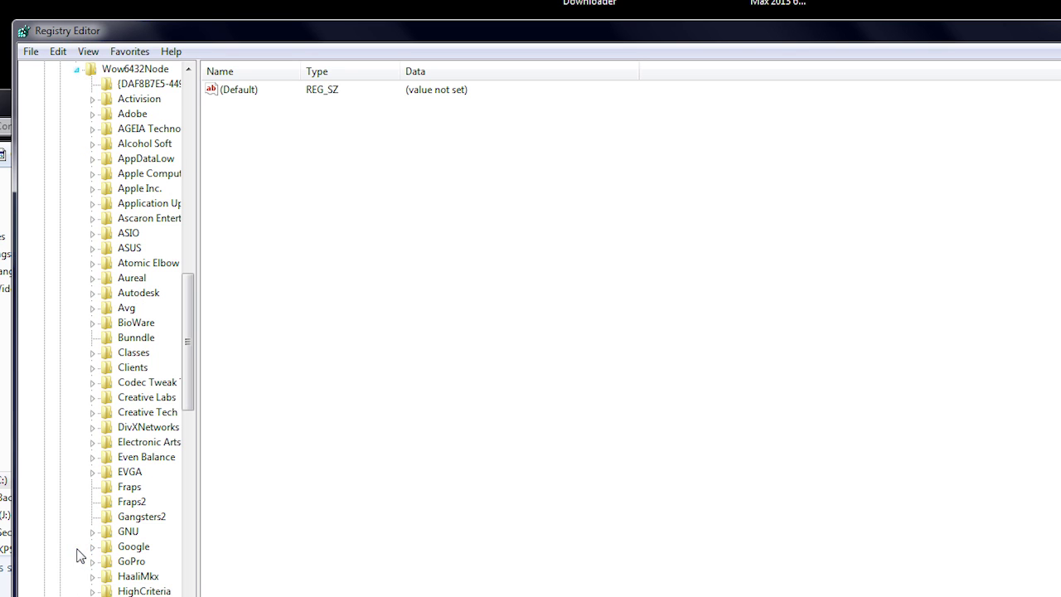
pyautogui.click(92, 129)
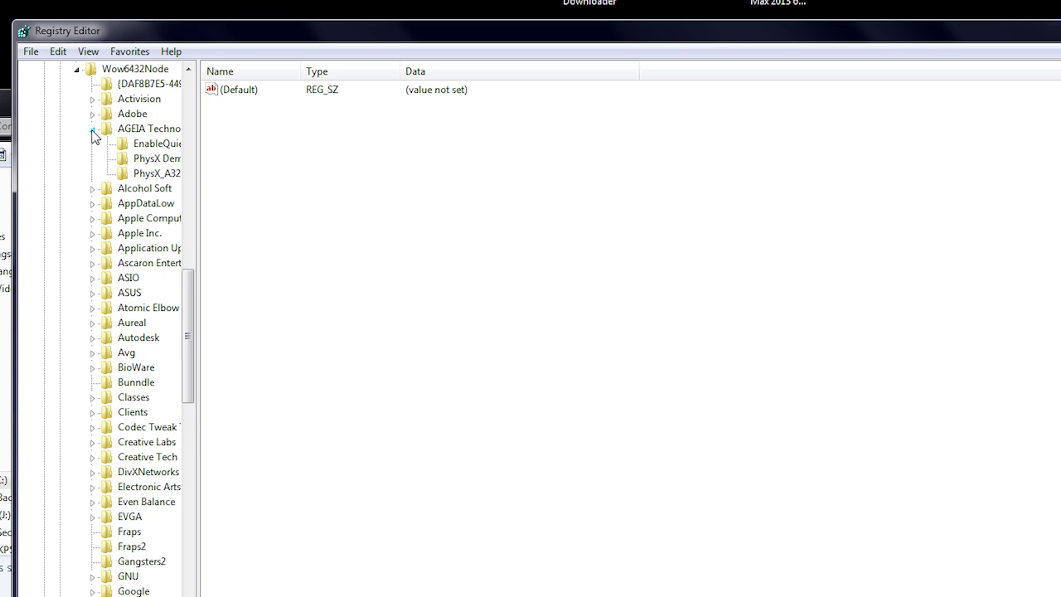
pyautogui.click(149, 162)
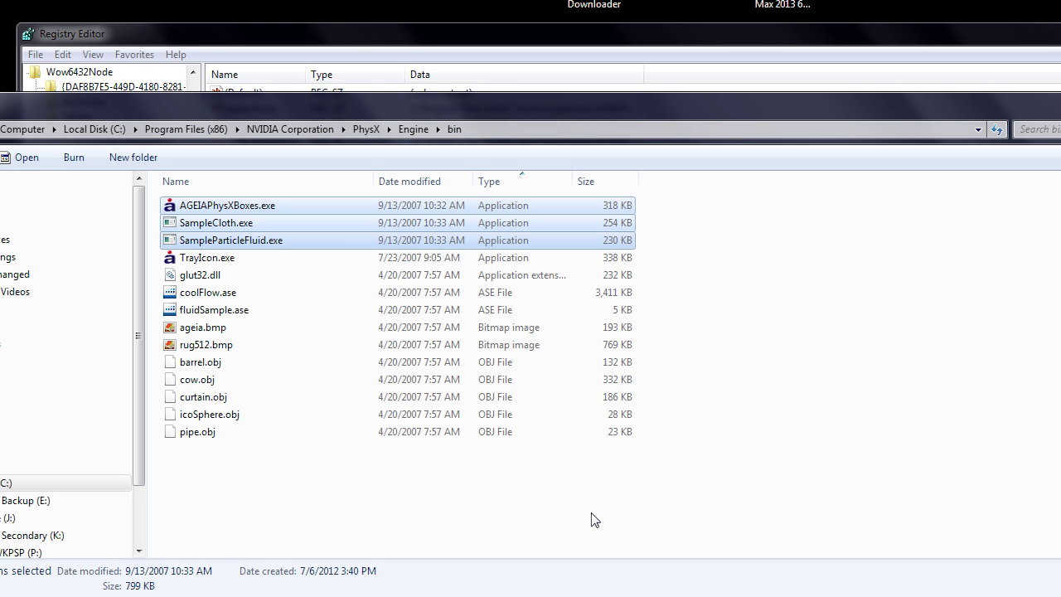
# Step: Copy the path of the bin folder containing AGEIAPhysXBoxes.exe in Windows Explorer and return to the Registry Editor
pyautogui.click(769, 489)
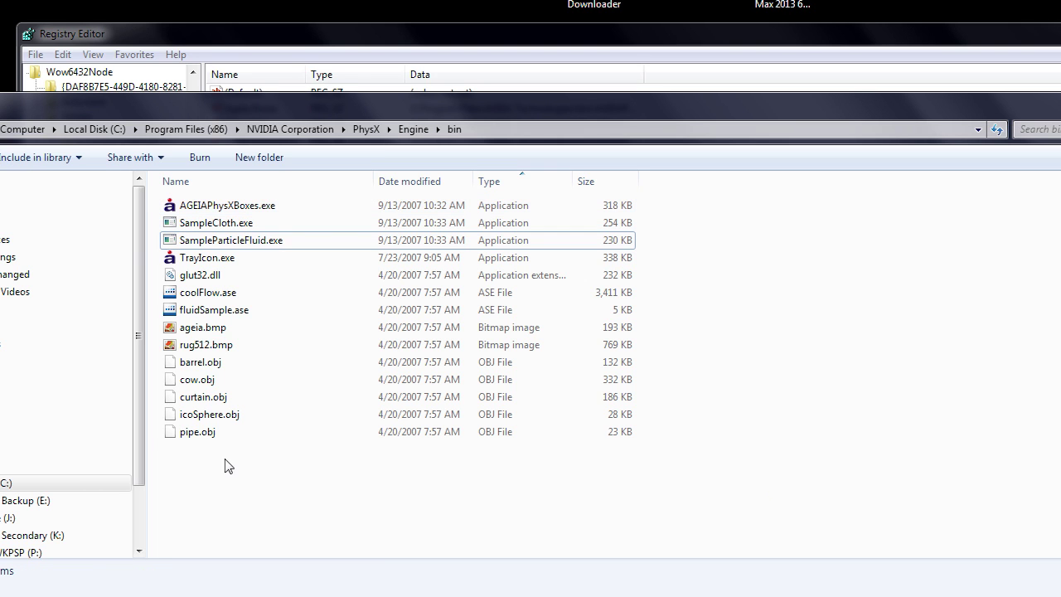
pyautogui.click(220, 209)
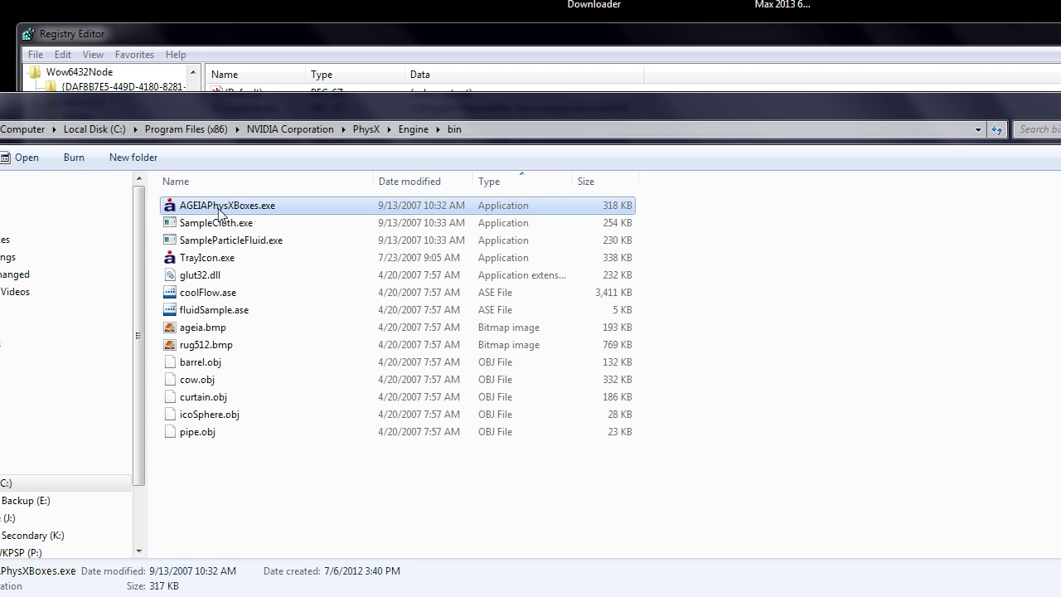
pyautogui.click(500, 131)
pyautogui.rightClick(502, 133)
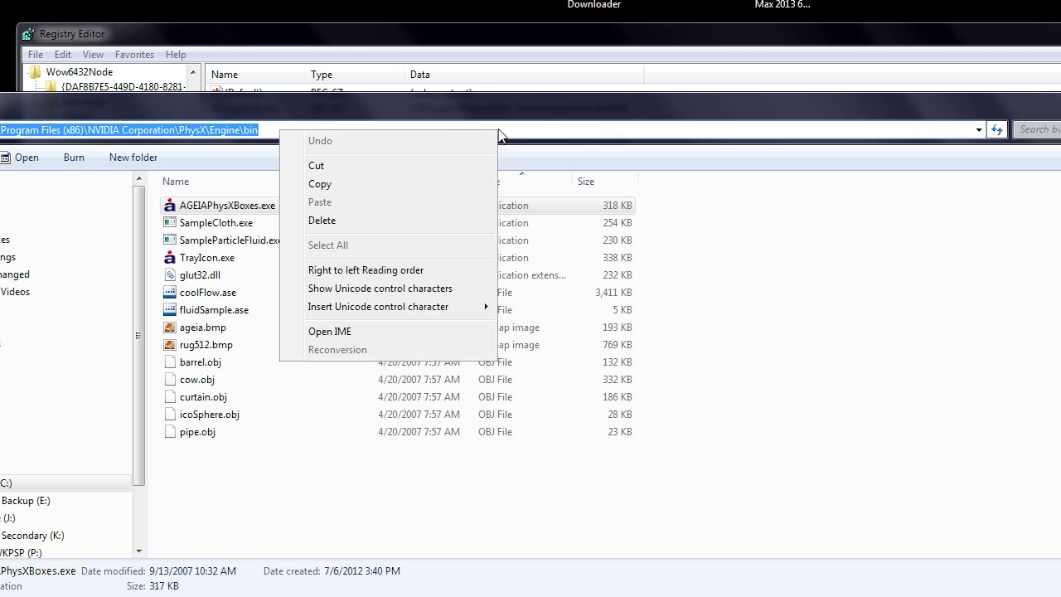
pyautogui.click(379, 182)
pyautogui.click(386, 41)
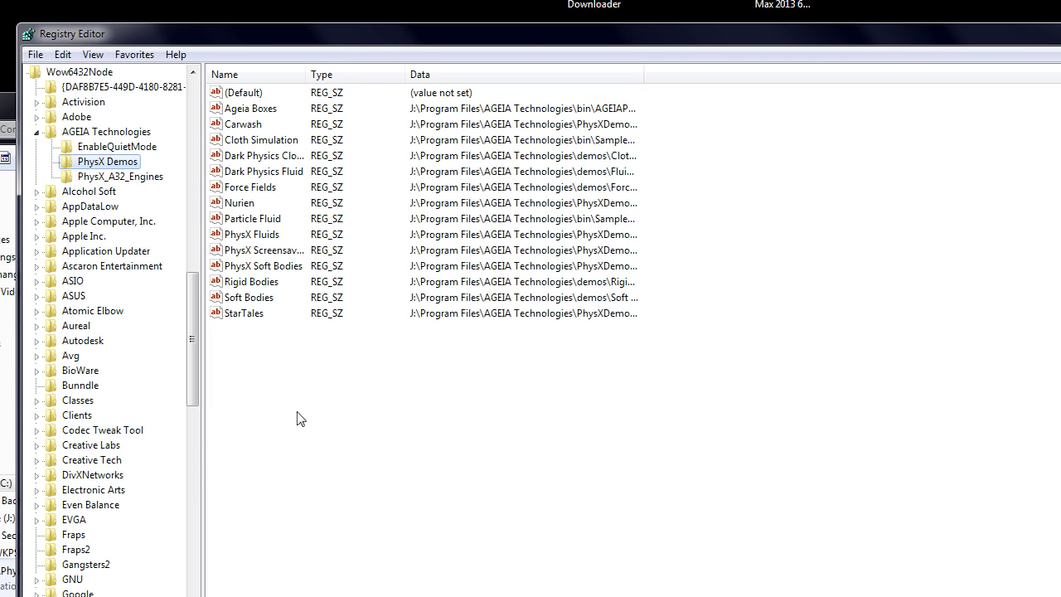
# Step: Create a new string value named AGEIABoxes in the PhysX Demos key
pyautogui.rightClick(276, 412)
pyautogui.moveTo(307, 421)
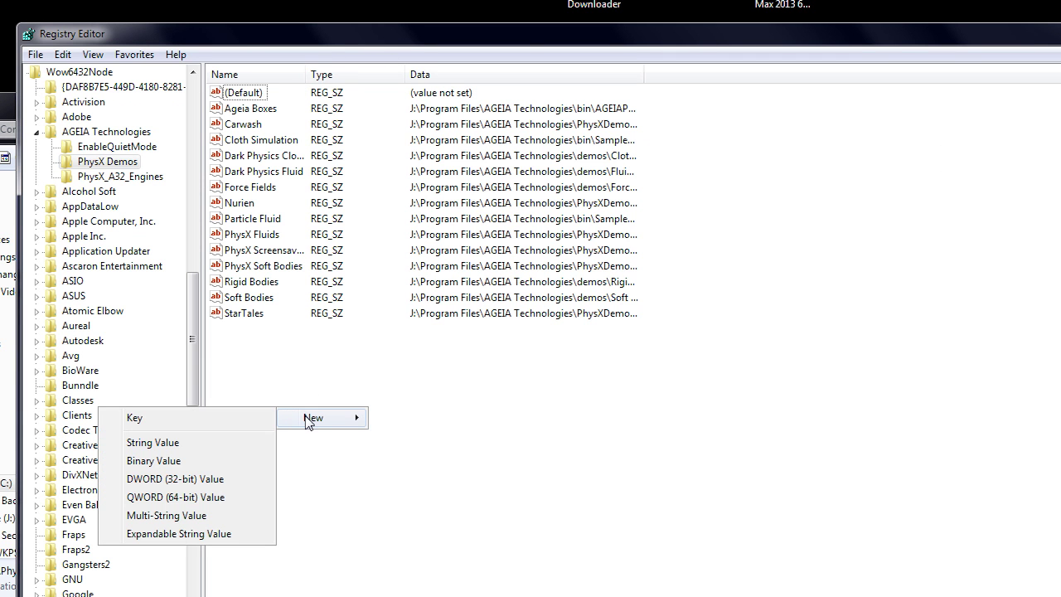
pyautogui.click(203, 442)
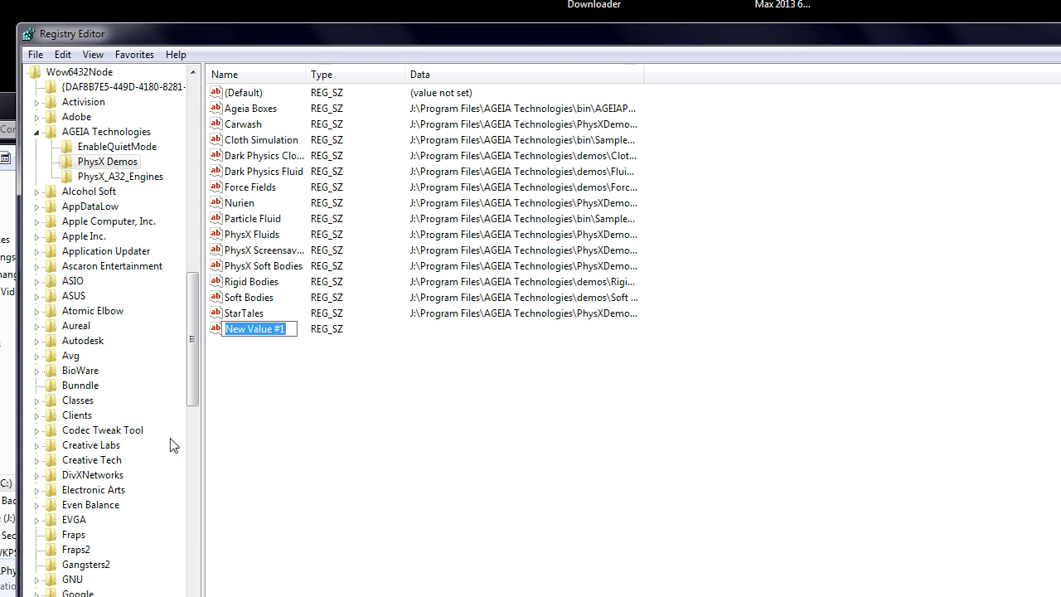
pyautogui.write('AGEIABoxes')
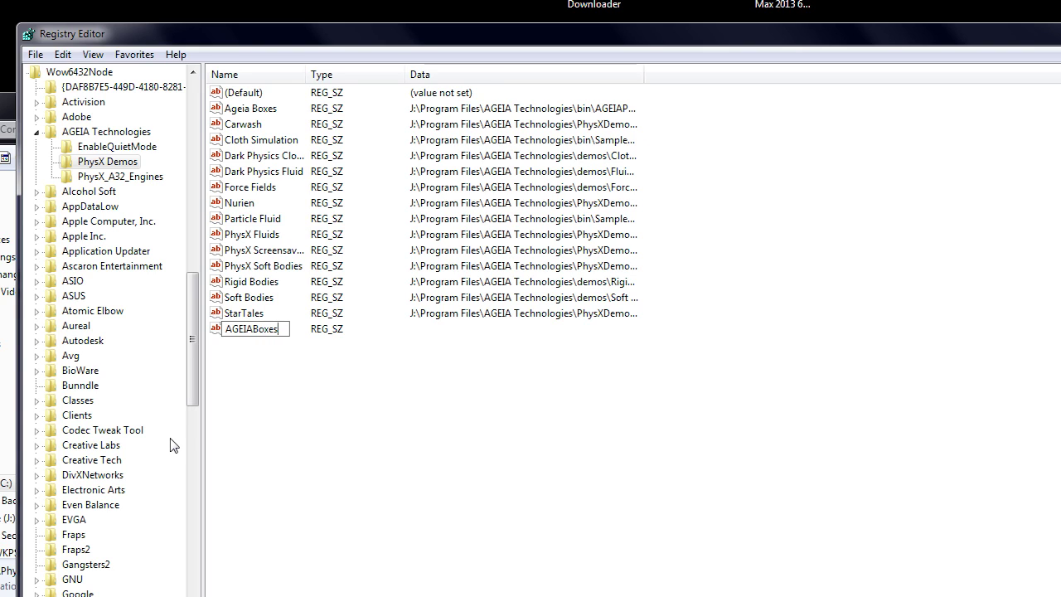
pyautogui.press('Return')
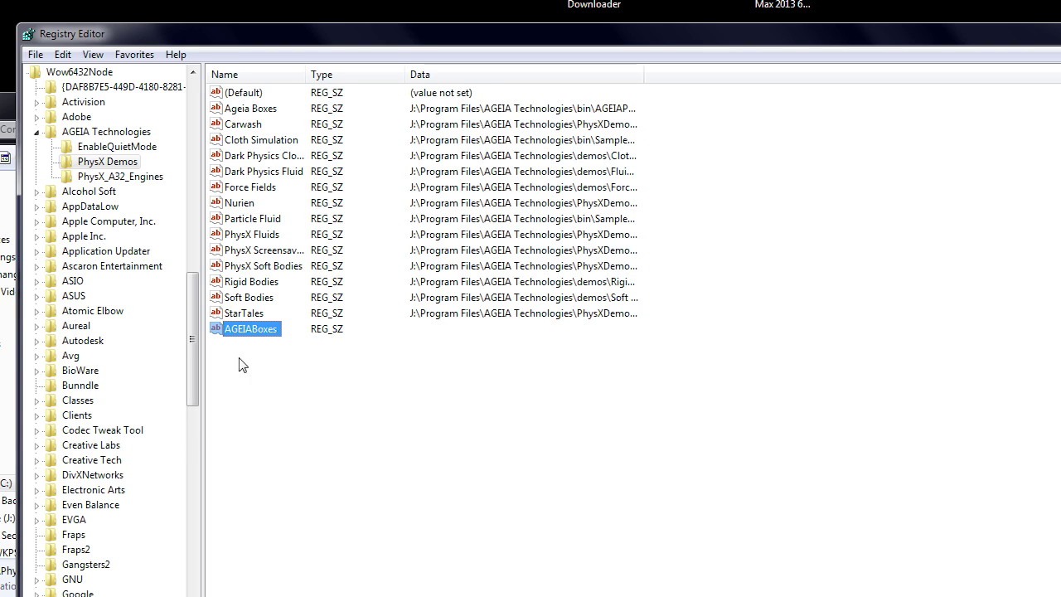
# Step: Set the AGEIABoxes value data to C:\Program Files (x86)\NVIDIA Corporation\PhysX\Engine\bin\AGEIAPhysXBoxes.exe
pyautogui.rightClick(254, 336)
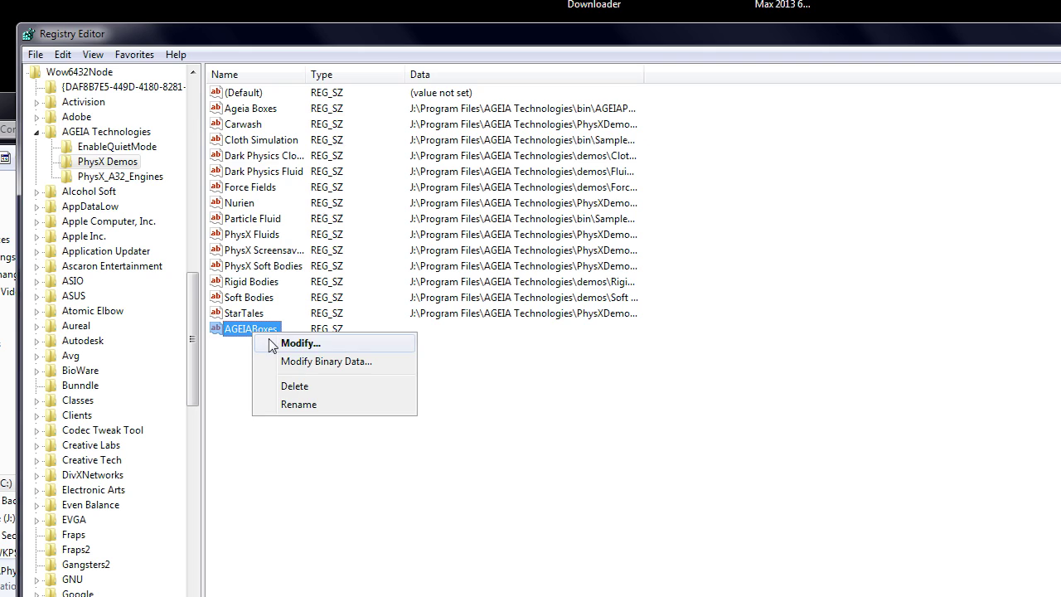
pyautogui.click(272, 343)
pyautogui.moveTo(211, 114); pyautogui.dragTo(522, 411)
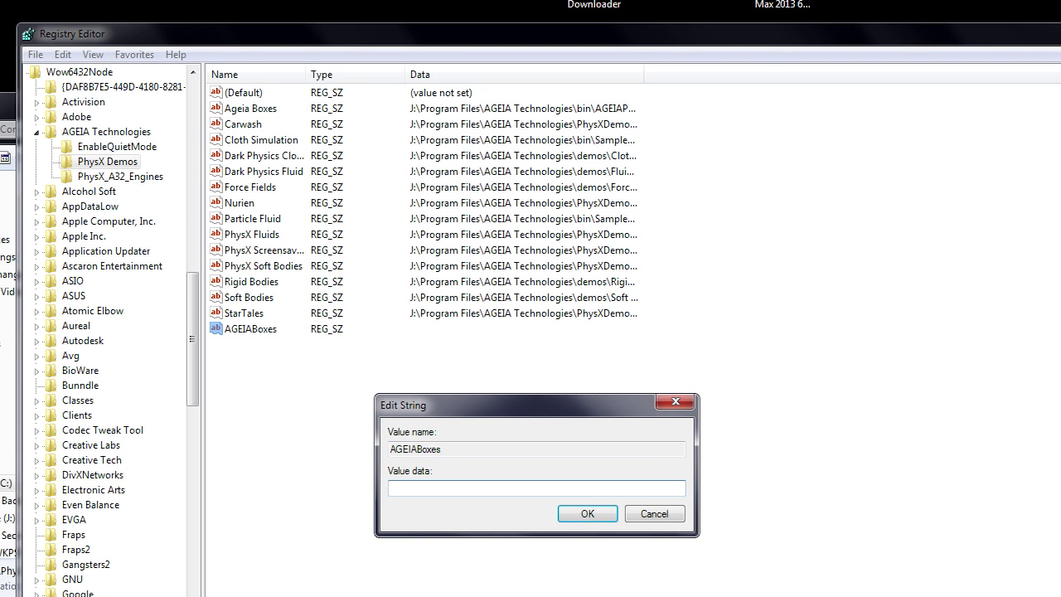
pyautogui.hotkey('ctrl', 'v')
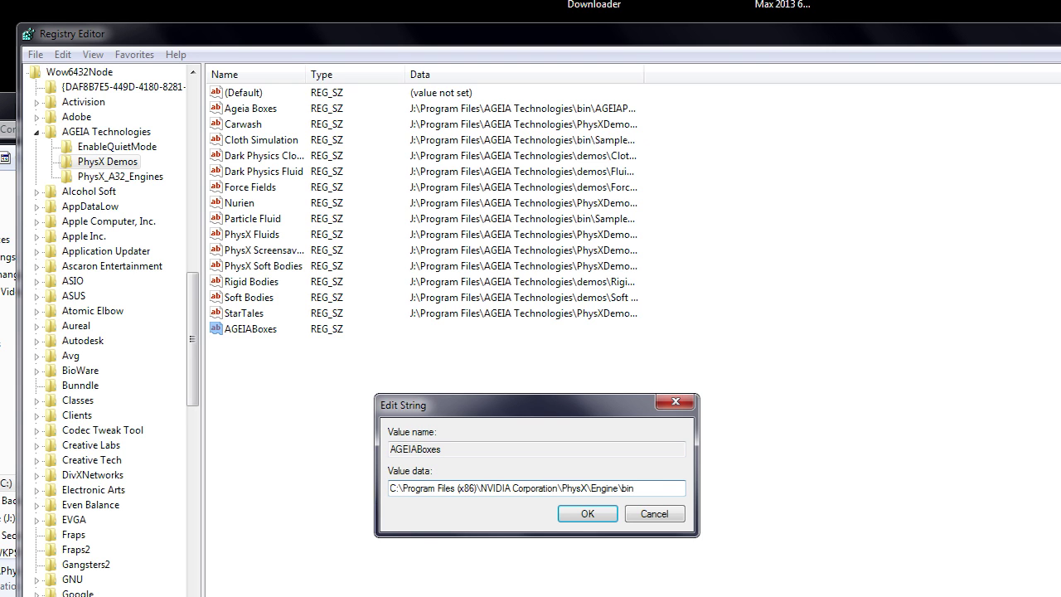
pyautogui.hotkey('alt', 'Tab')
pyautogui.hotkey('ctrl', 'c')
pyautogui.hotkey('alt', 'Tab')
pyautogui.hotkey('ctrl', 'v')
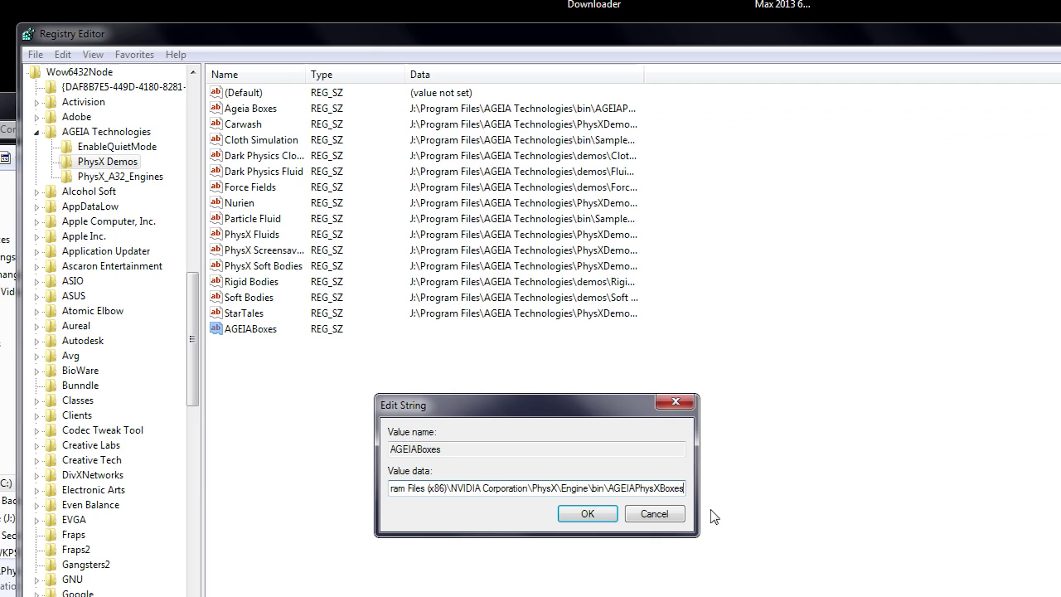
pyautogui.write('.exe')
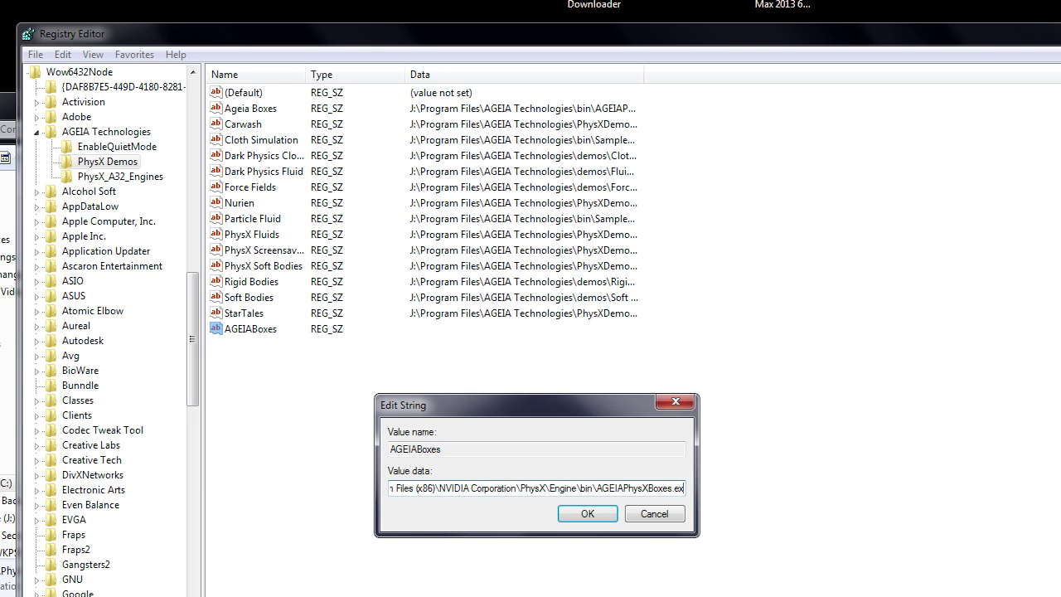
pyautogui.click(589, 510)
# Step: Open PhysX Properties, test-launch the AGEIABoxes demo from its demonstrations list, and close the demo
pyautogui.doubleClick(142, 17)
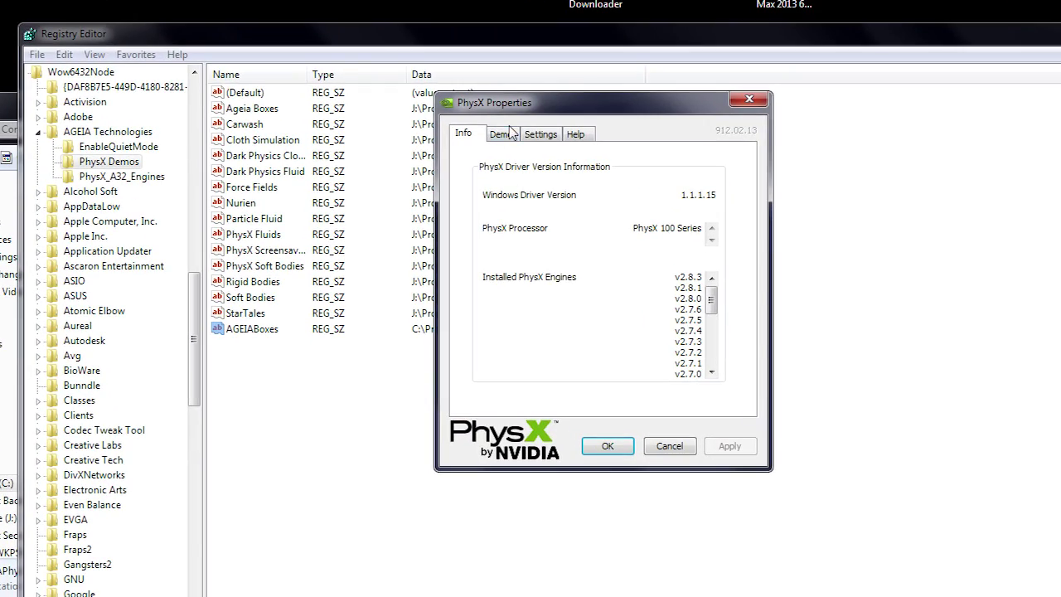
pyautogui.click(502, 136)
pyautogui.moveTo(547, 320); pyautogui.dragTo(696, 325)
pyautogui.doubleClick(703, 192)
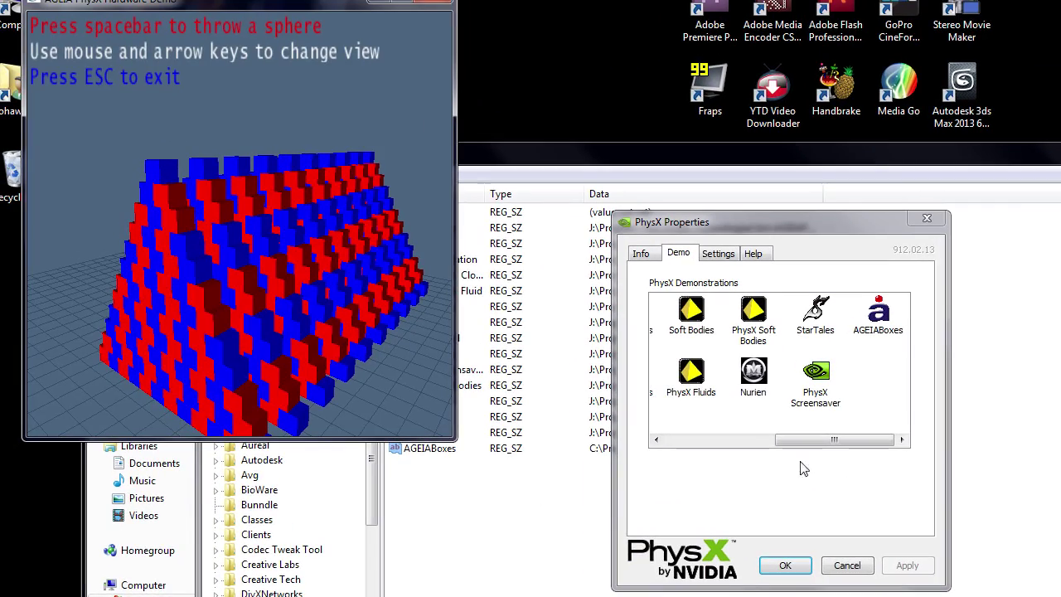
pyautogui.click(445, 5)
pyautogui.click(301, 284)
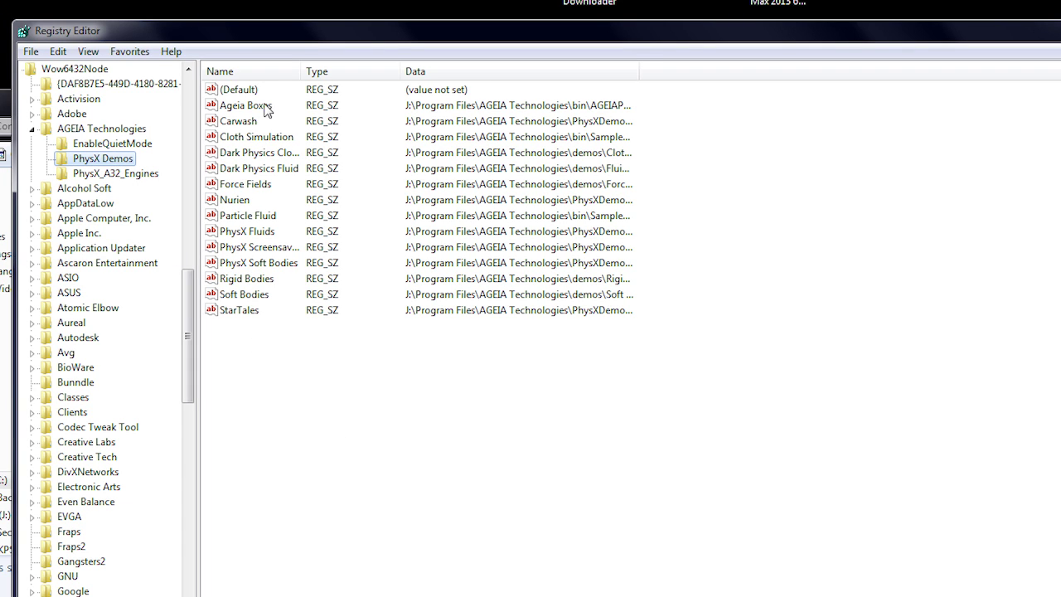
# Step: In Windows Explorer, select the three demo applications in the bin folder and Cloth.exe through Soft Bodies.exe in the demos folder
pyautogui.hotkey('alt', 'Tab')
pyautogui.keyDown('ctrl'); pyautogui.click(145, 222); pyautogui.keyUp('ctrl')
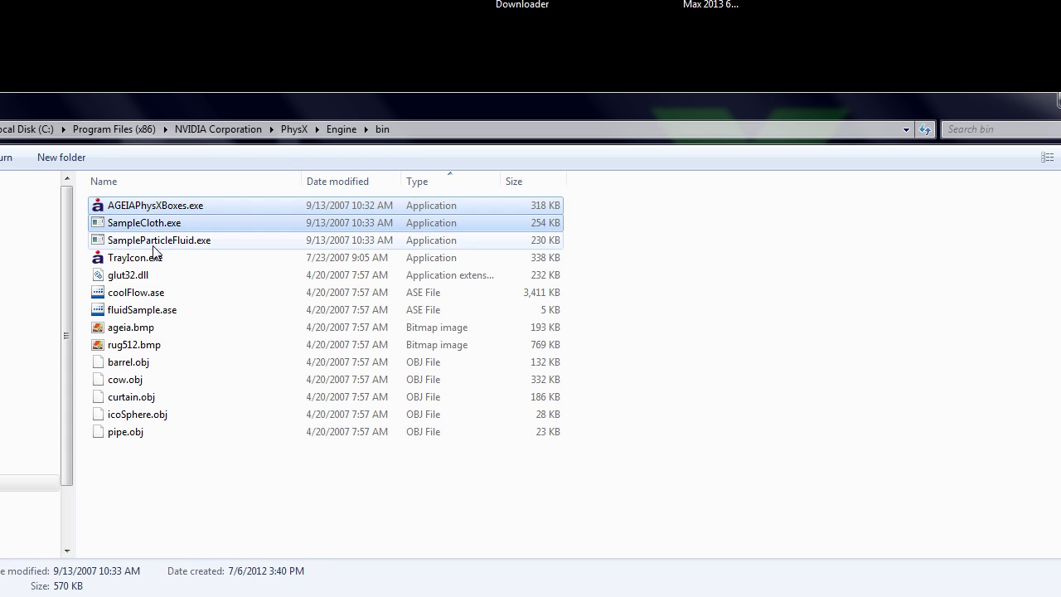
pyautogui.keyDown('ctrl'); pyautogui.click(155, 244); pyautogui.keyUp('ctrl')
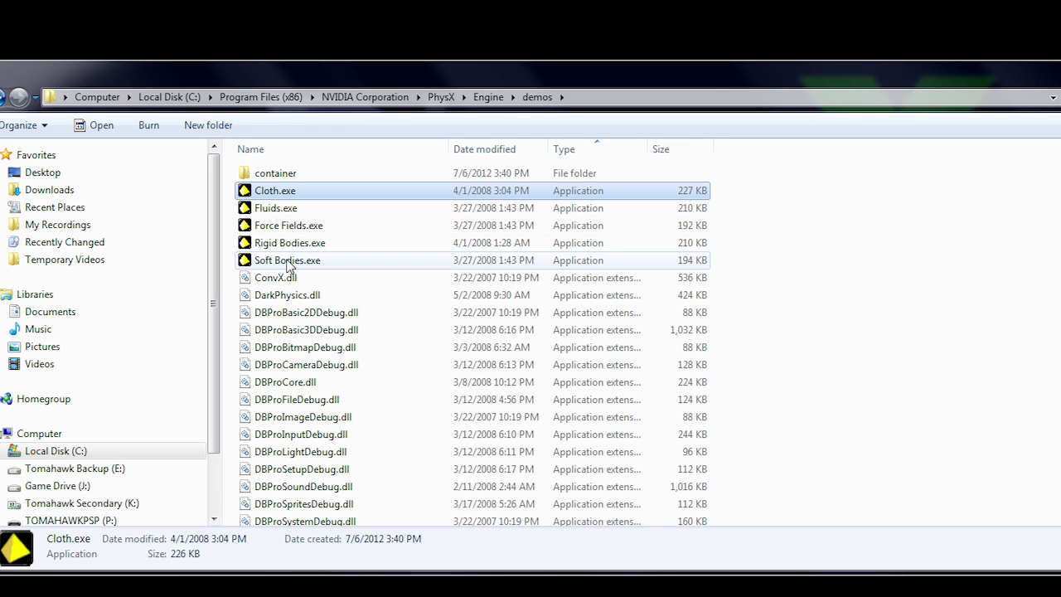
pyautogui.keyDown('shift'); pyautogui.click(289, 264); pyautogui.keyUp('shift')
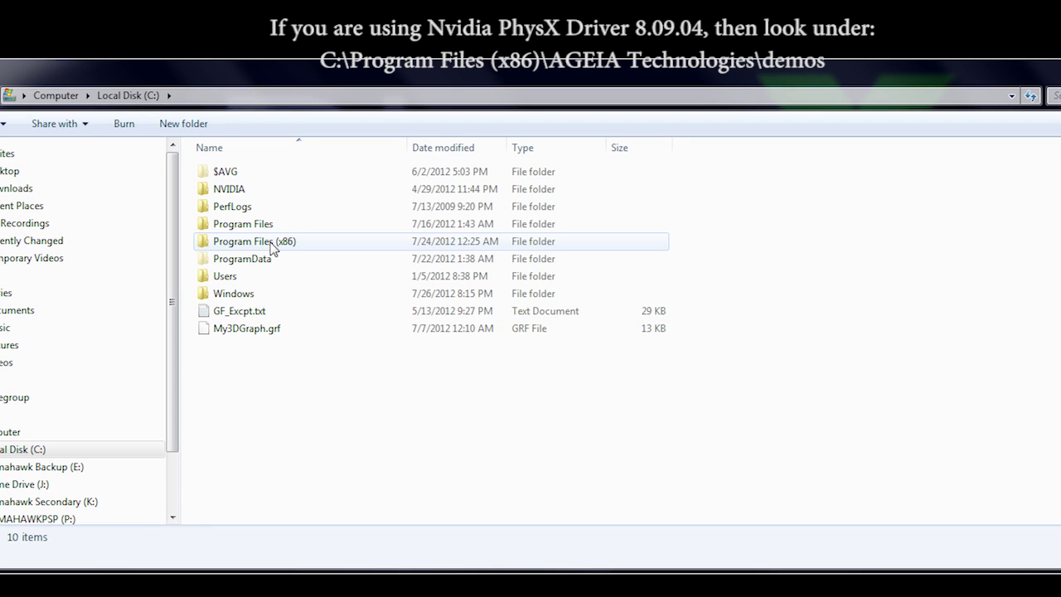
# Step: Open the folder C:\Program Files (x86)\NVIDIA Corporation\PhysX\Engine\demos
pyautogui.doubleClick(274, 249)
pyautogui.press('n')
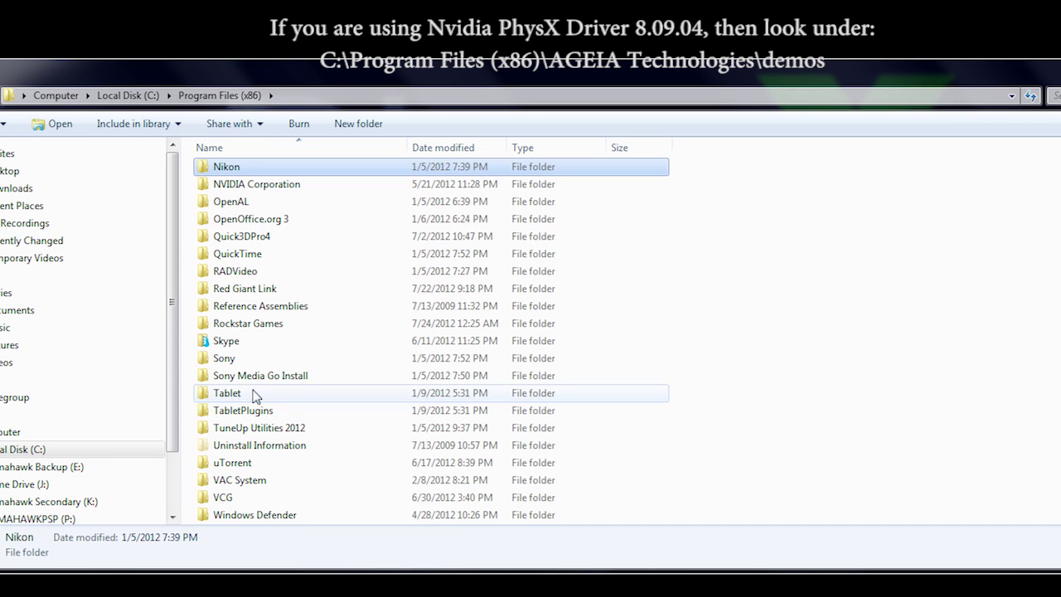
pyautogui.doubleClick(226, 184)
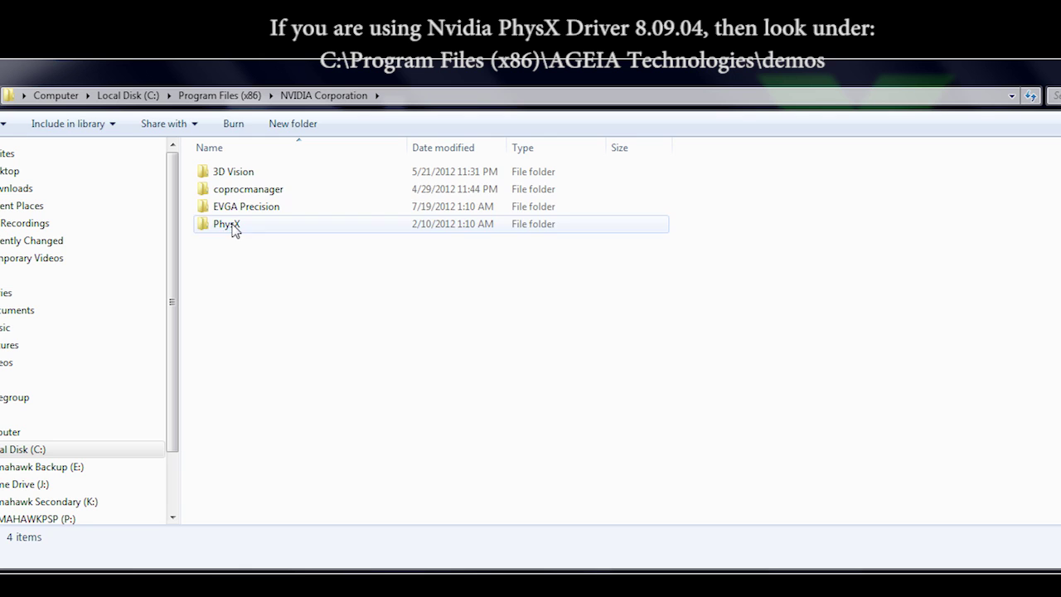
pyautogui.doubleClick(235, 227)
pyautogui.doubleClick(225, 189)
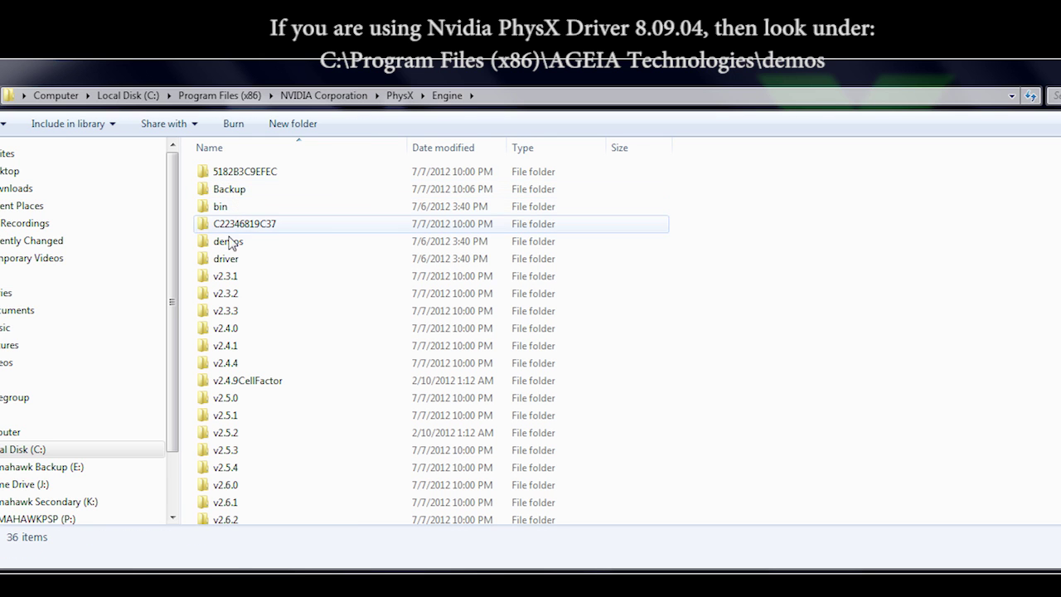
pyautogui.doubleClick(228, 242)
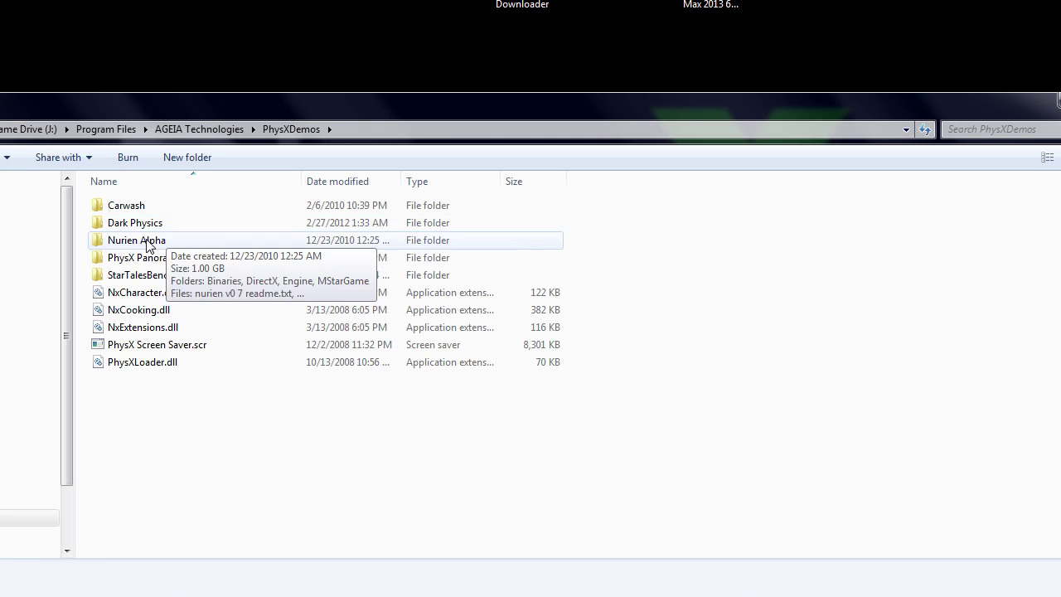
# Step: Open the Binaries folder inside Nurien Alpha in PhysXDemos and select Nurien.exe
pyautogui.doubleClick(141, 240)
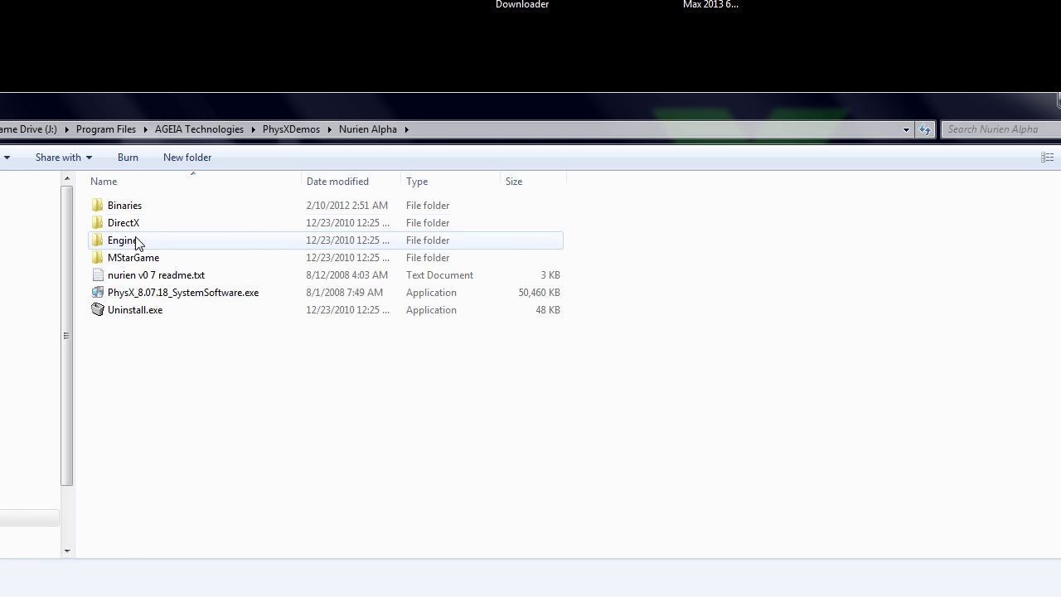
pyautogui.doubleClick(128, 206)
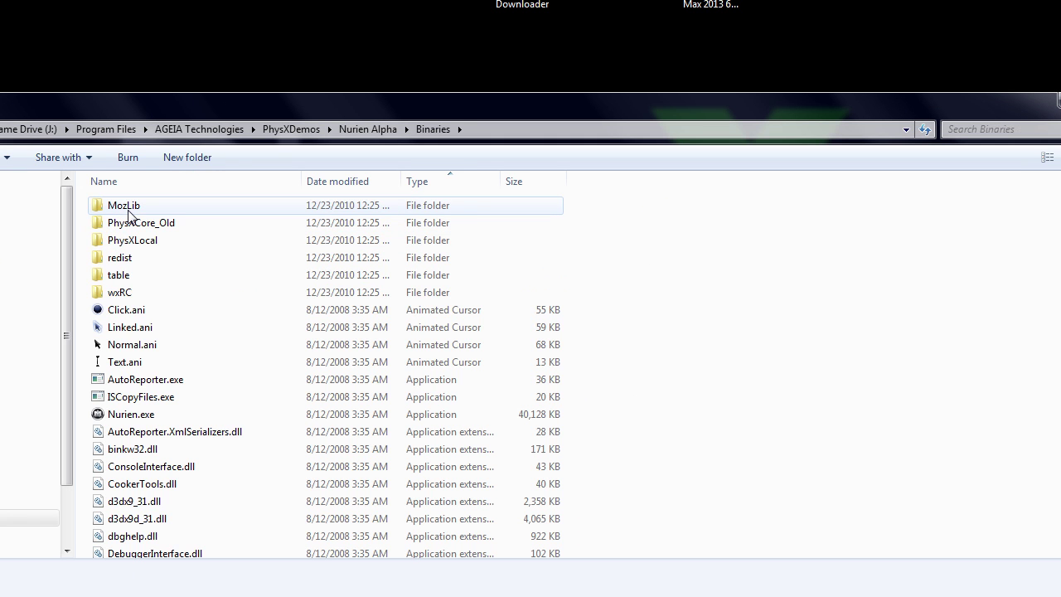
pyautogui.click(120, 412)
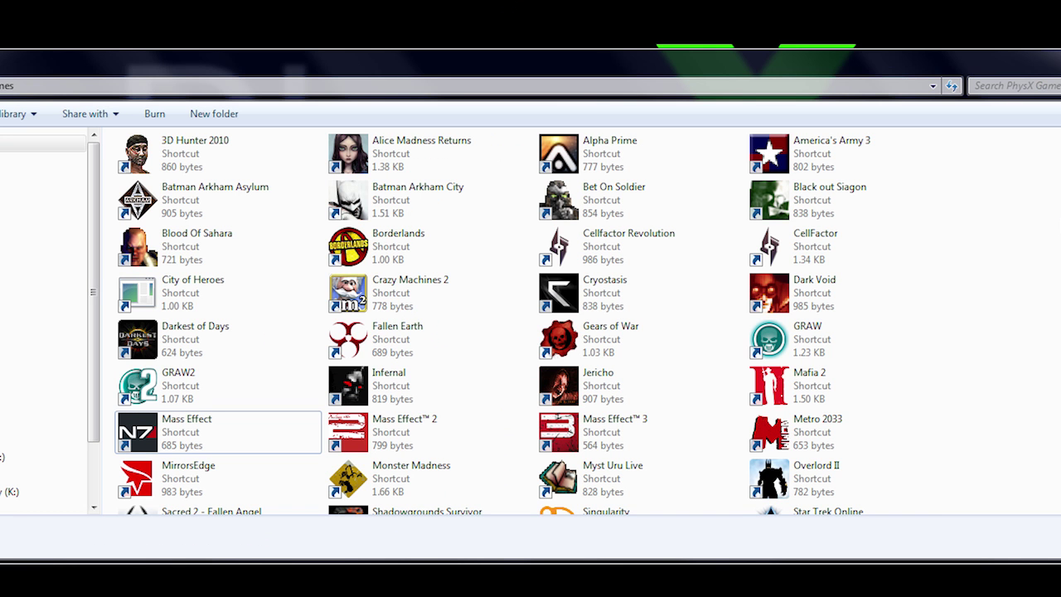
pyautogui.scroll(-4, 491, 320)
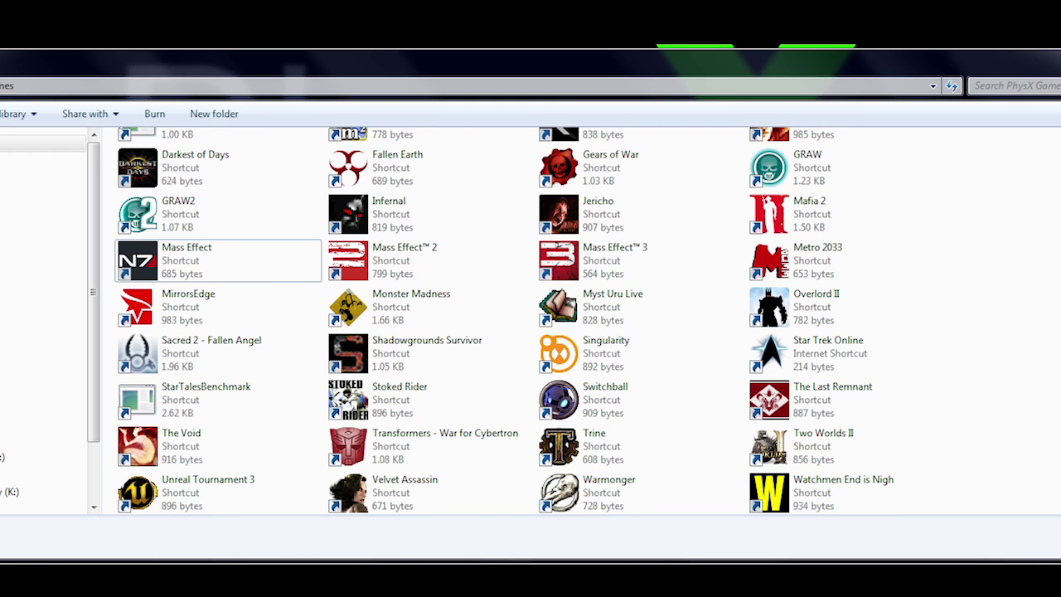
pyautogui.scroll(4, 504, 321)
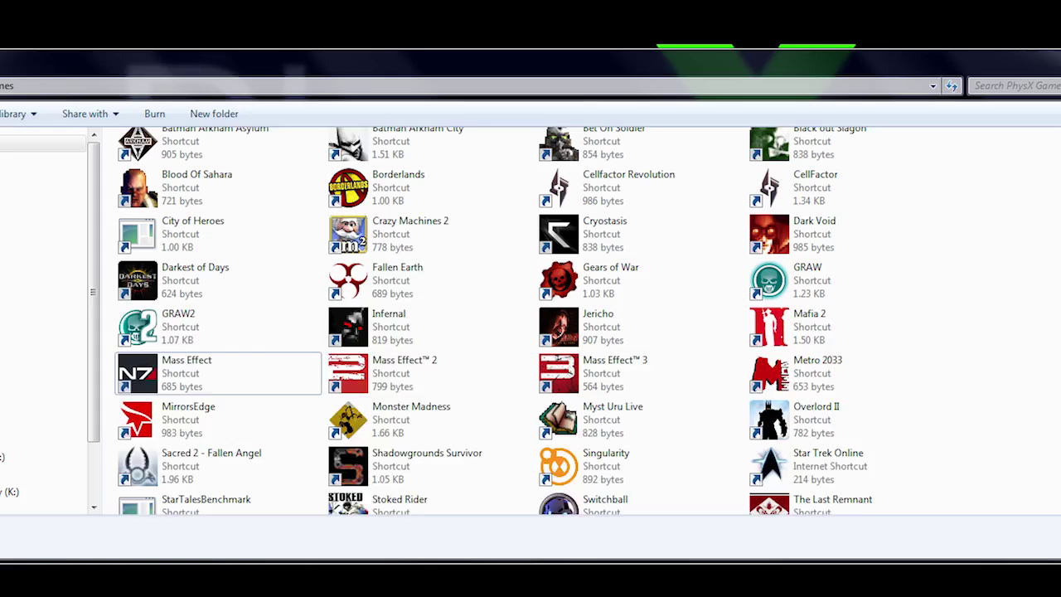